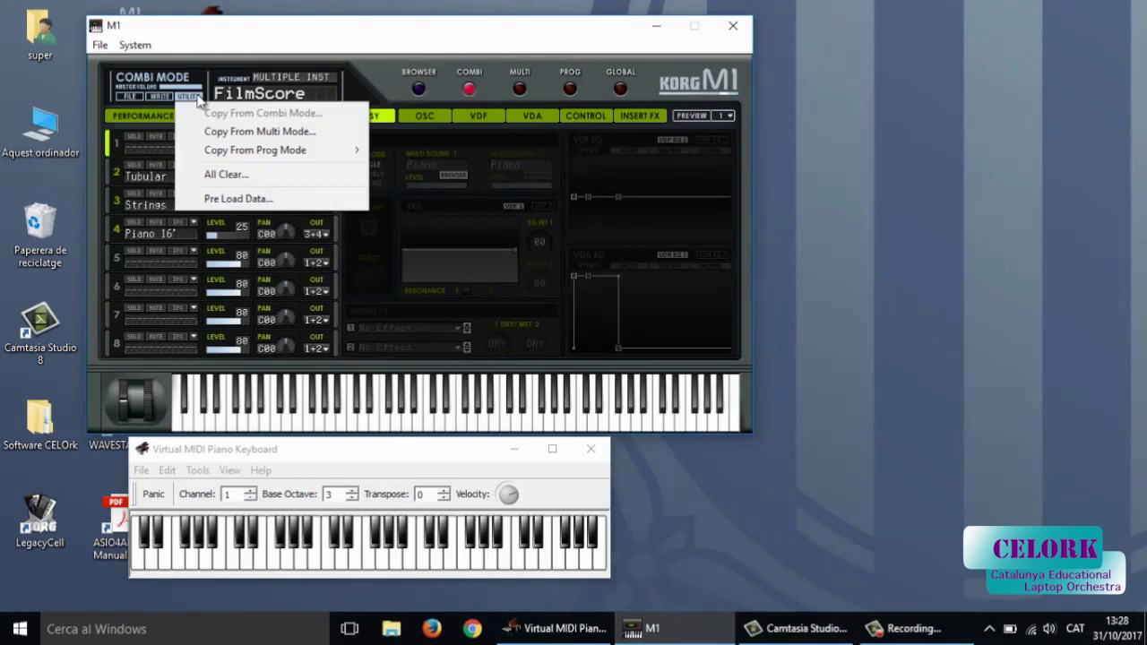
Step: Clear all timbres from the current FilmScore combination
click(216, 174)
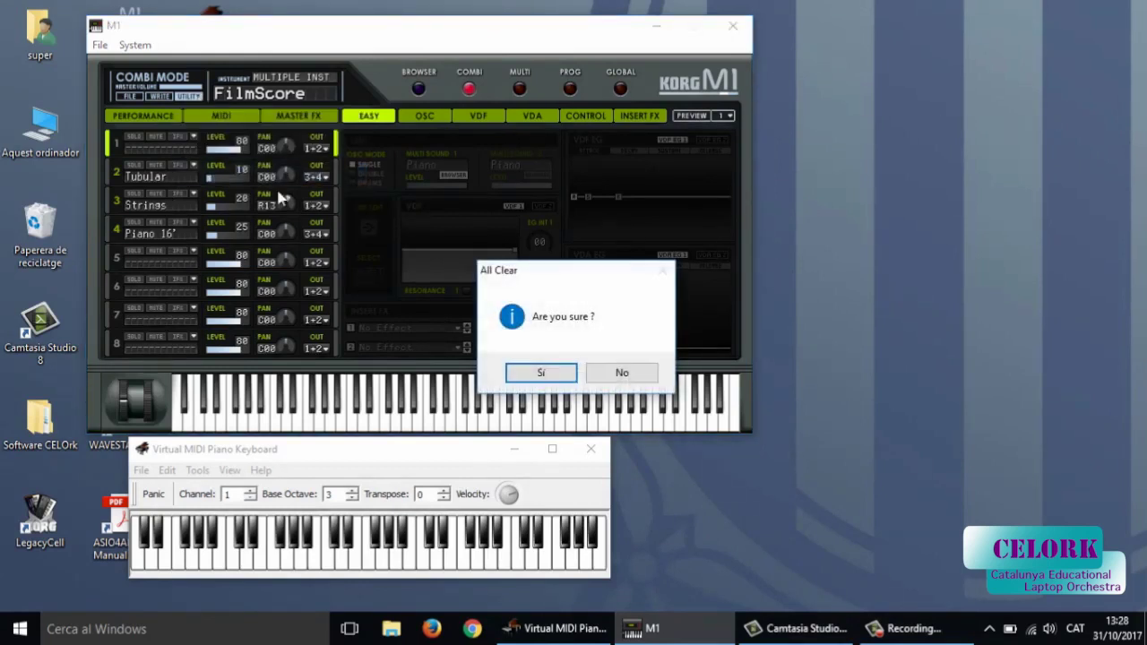
click(539, 372)
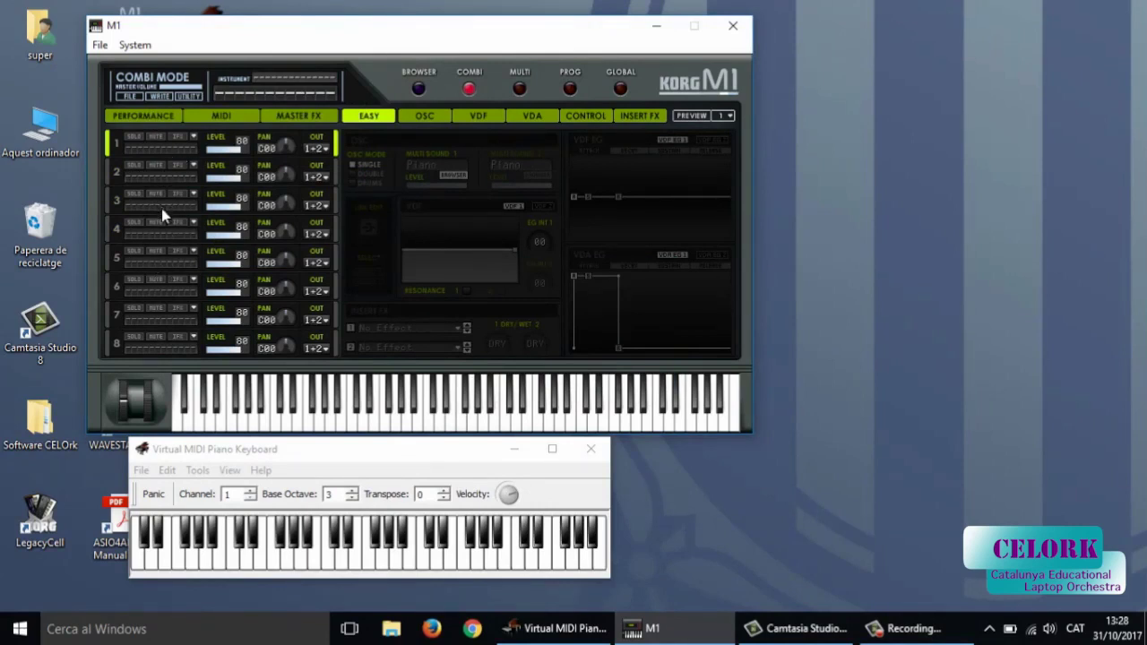
Step: Load the SparklingPad combination from the browser and clear all its timbres again
click(419, 90)
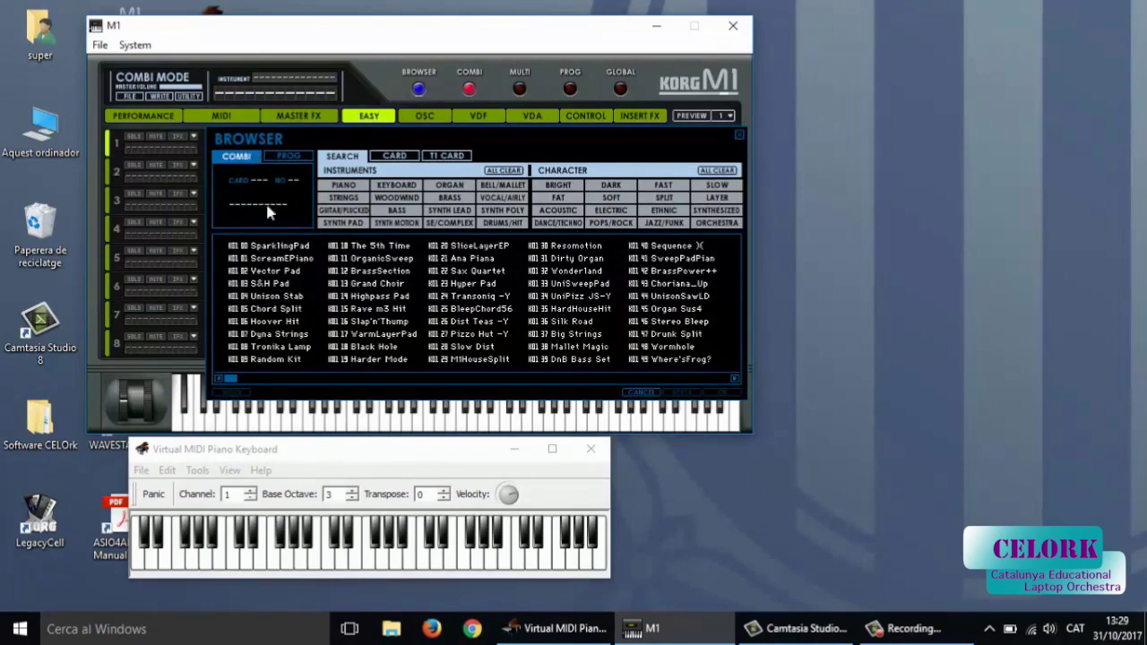
double_click(278, 257)
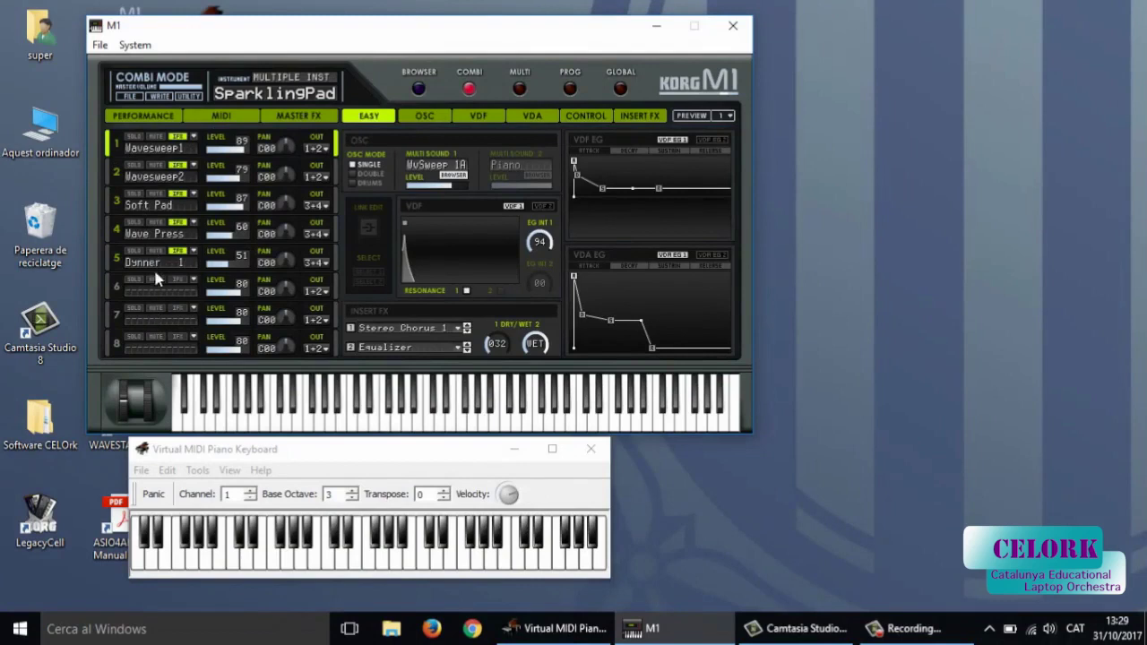
click(188, 96)
click(220, 175)
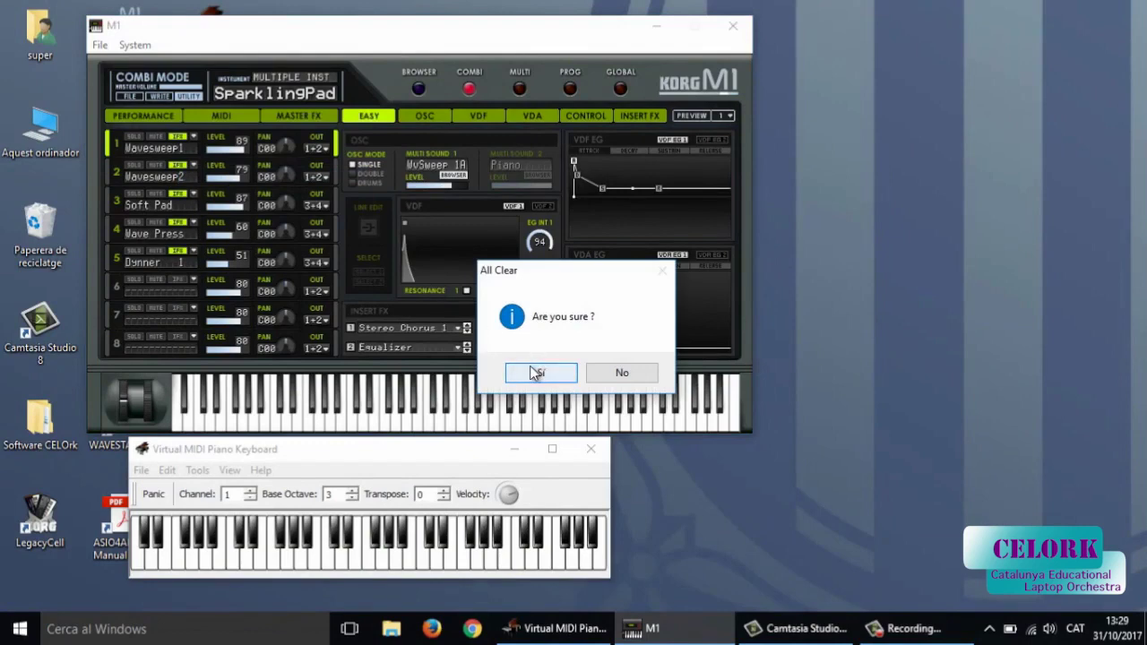
click(530, 368)
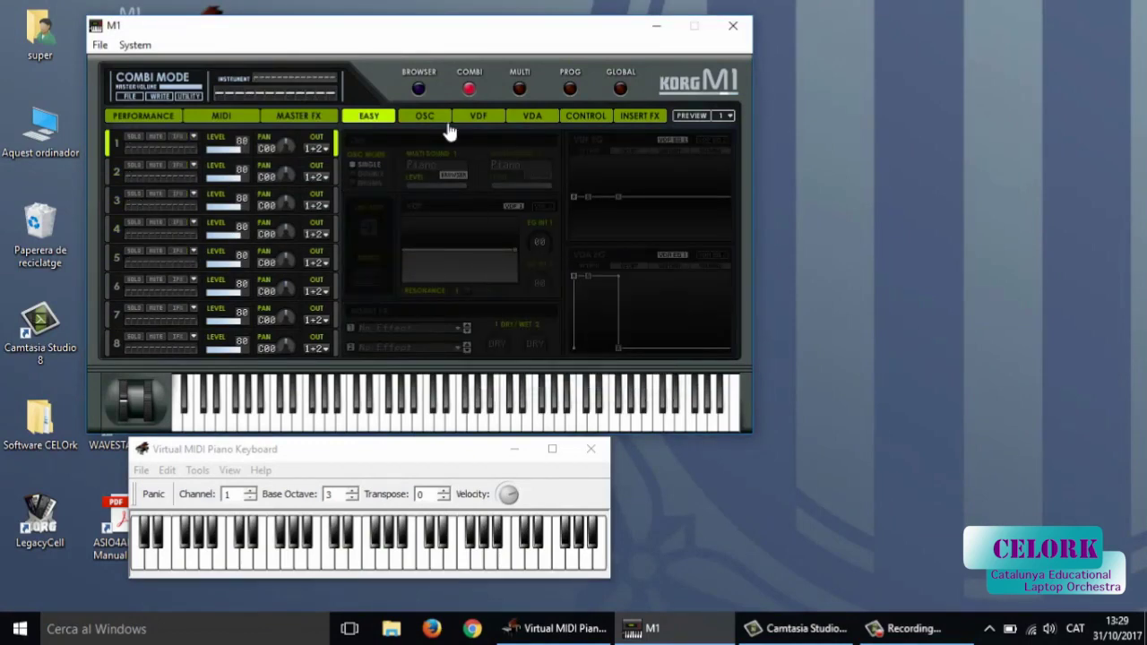
Step: Open the sound browser and show its list of single programs instead of combinations
click(423, 86)
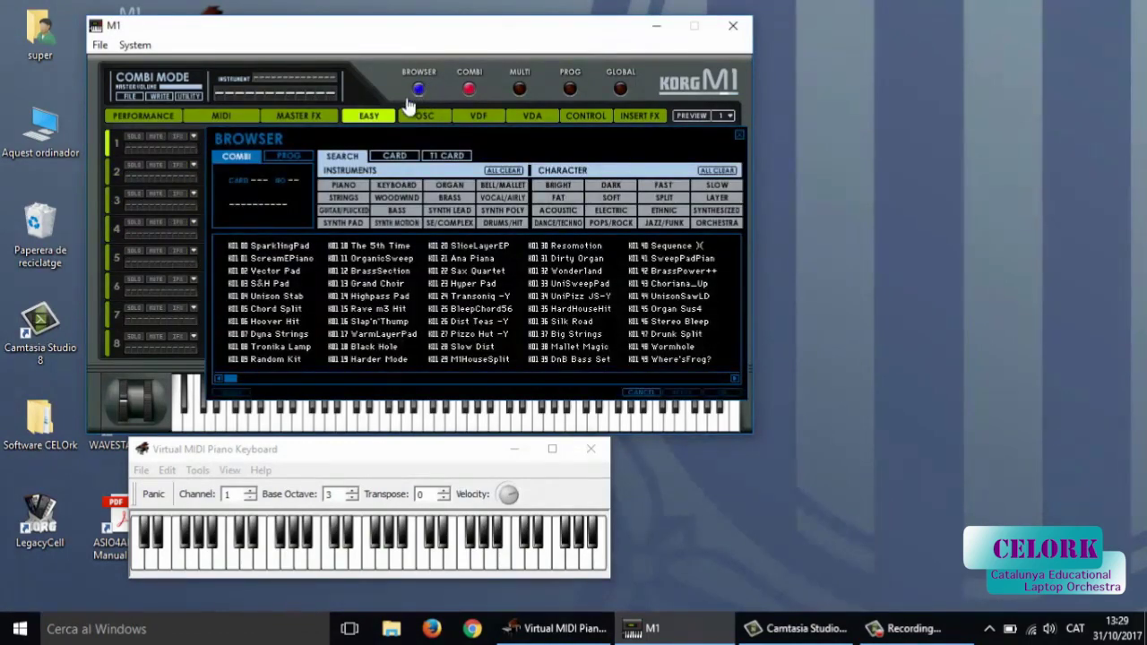
click(288, 157)
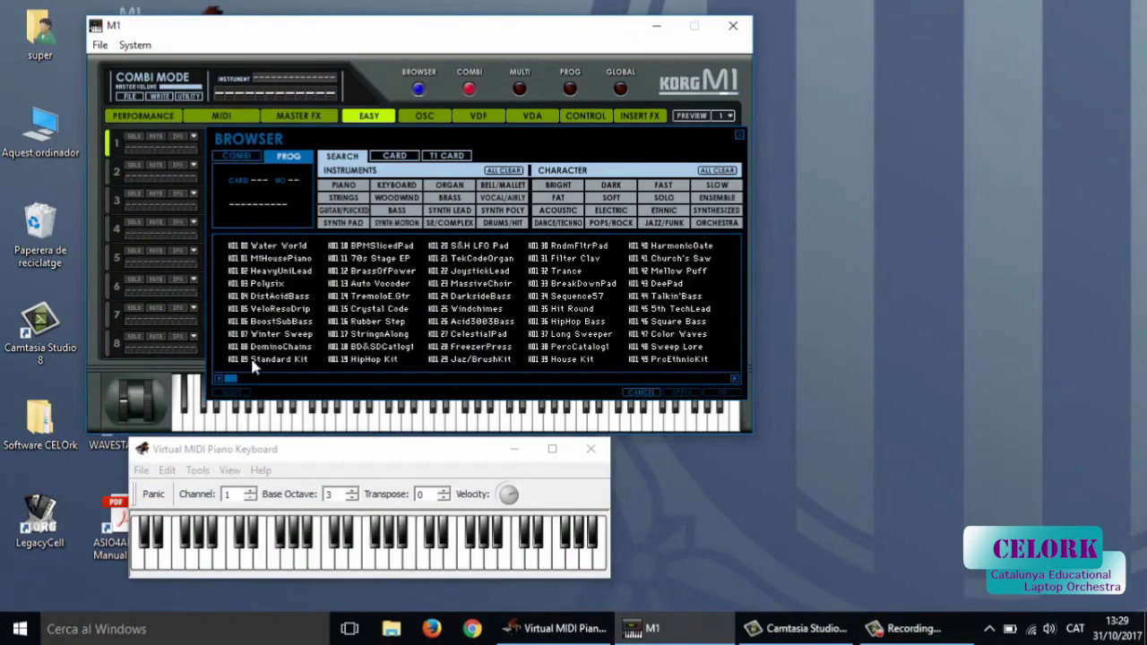
mouse_move(233, 380)
mouse_down()
mouse_move(444, 367)
mouse_move(240, 360)
mouse_up()
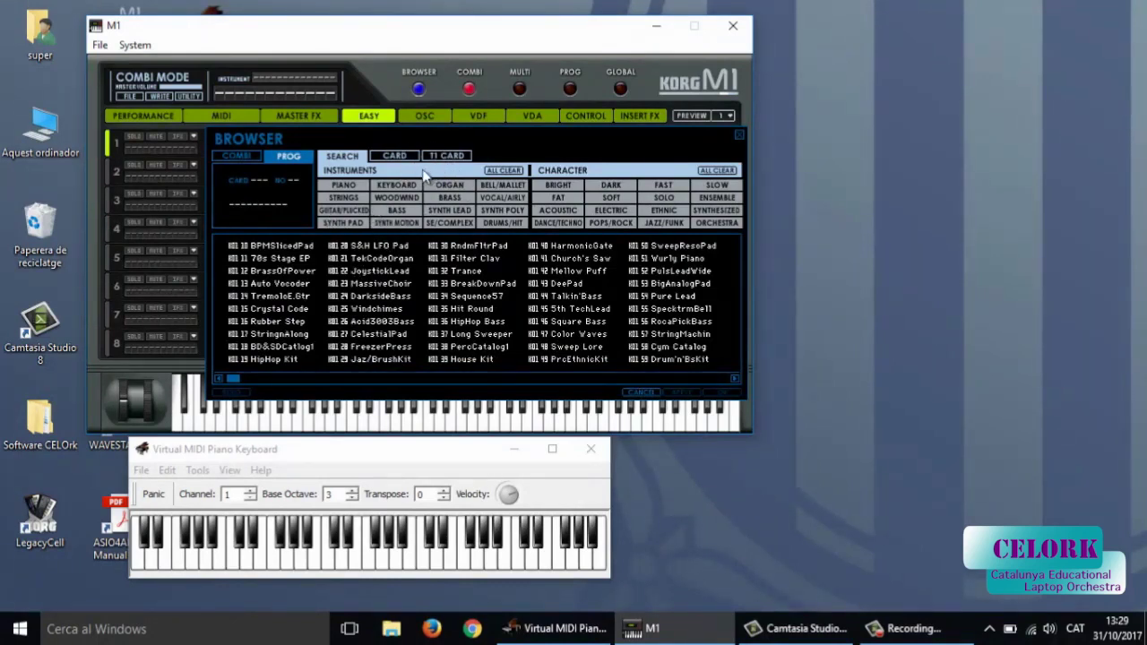
Step: Look through the available programs by instrument category, from Piano, Keyboard and Organ through to SE/Complex
click(344, 185)
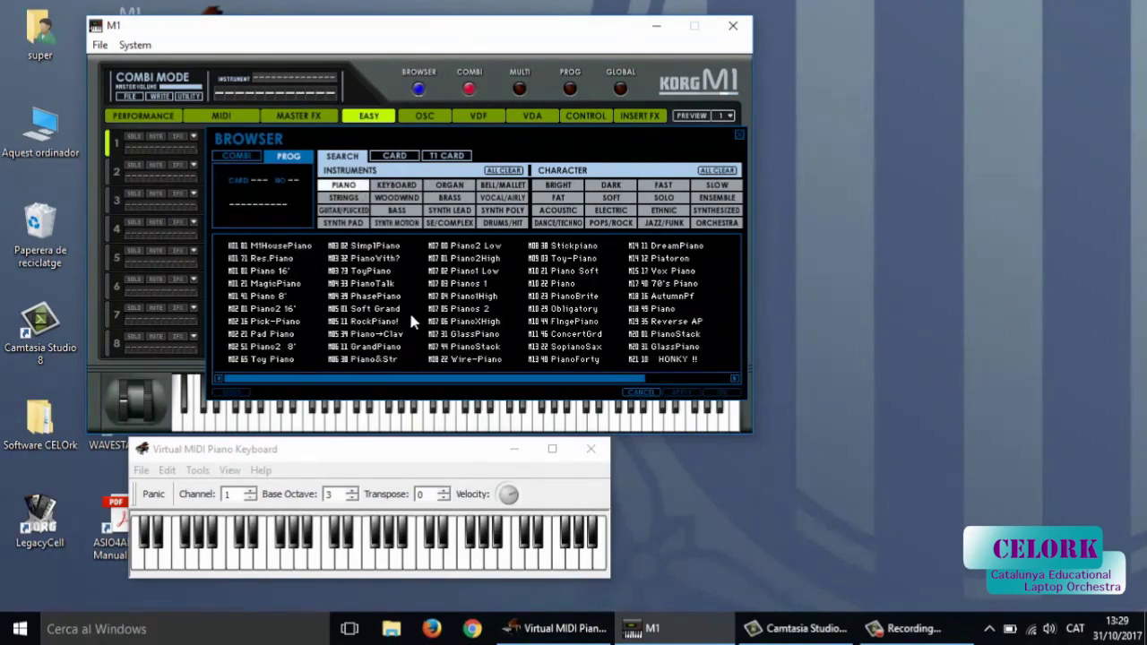
click(408, 187)
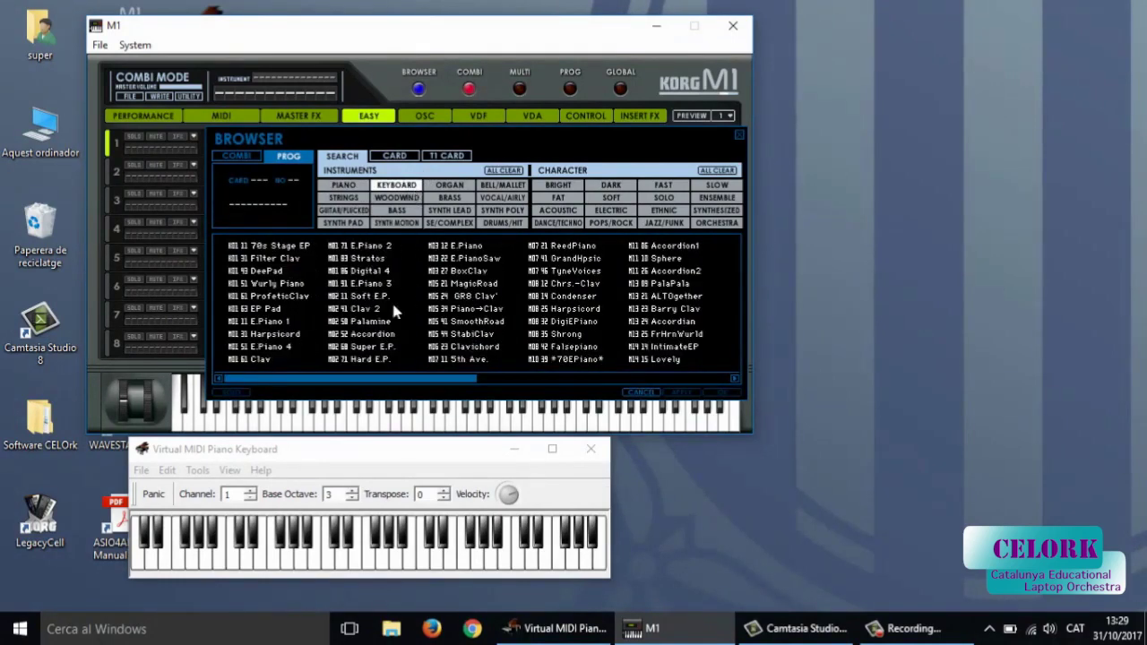
click(460, 188)
click(495, 185)
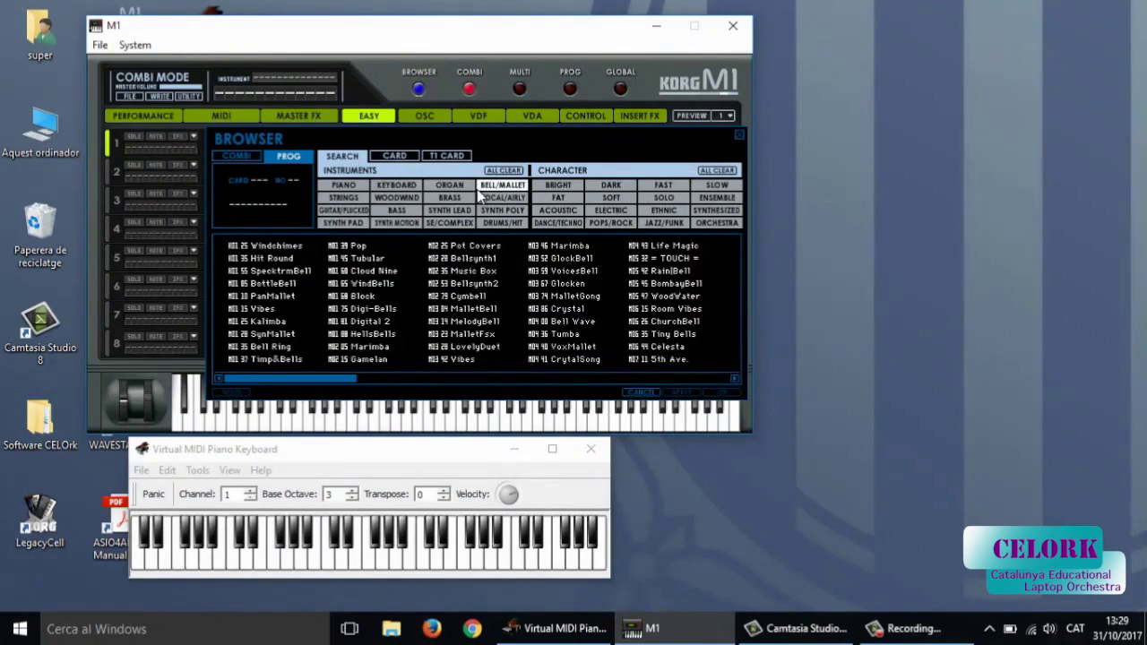
click(361, 198)
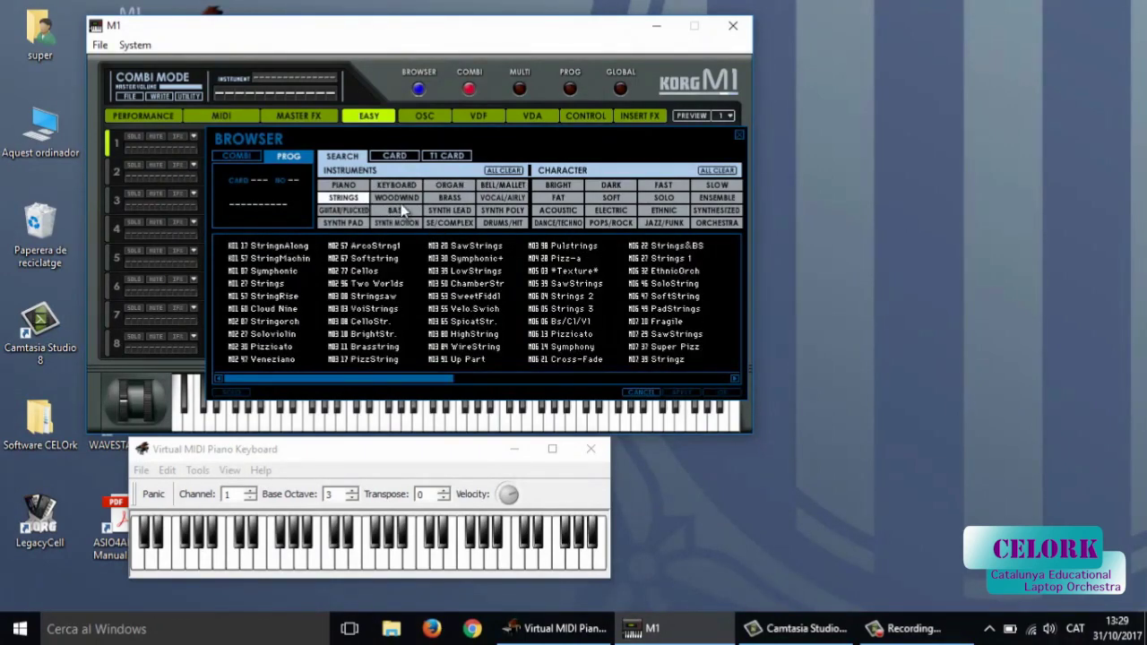
click(413, 198)
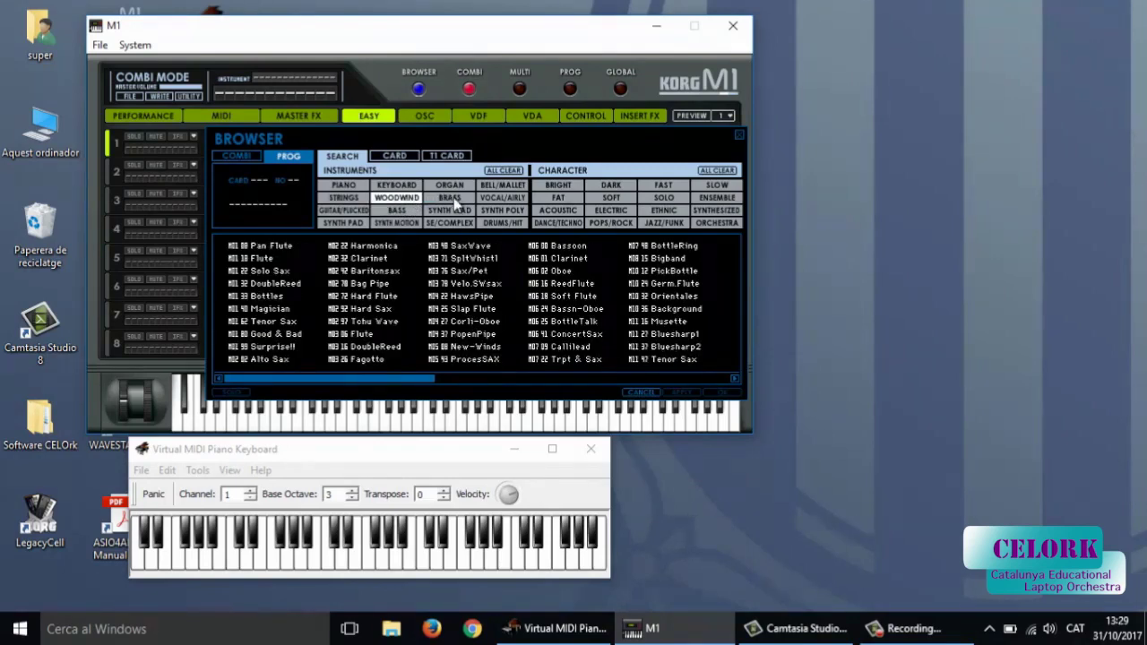
click(454, 197)
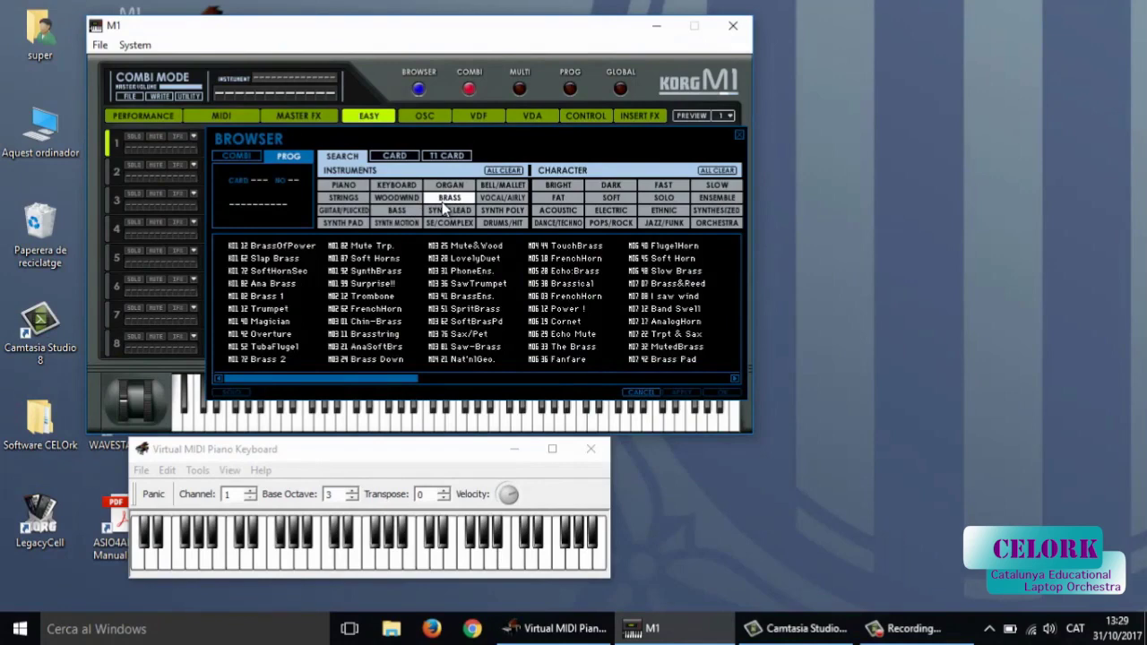
click(502, 199)
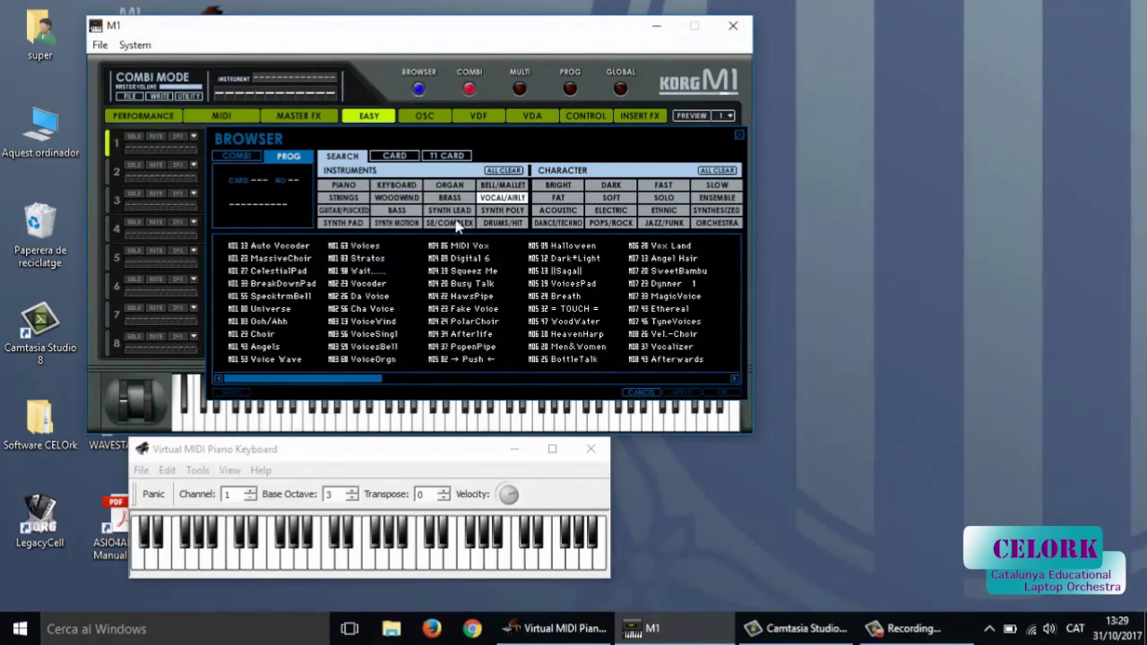
click(364, 212)
click(394, 212)
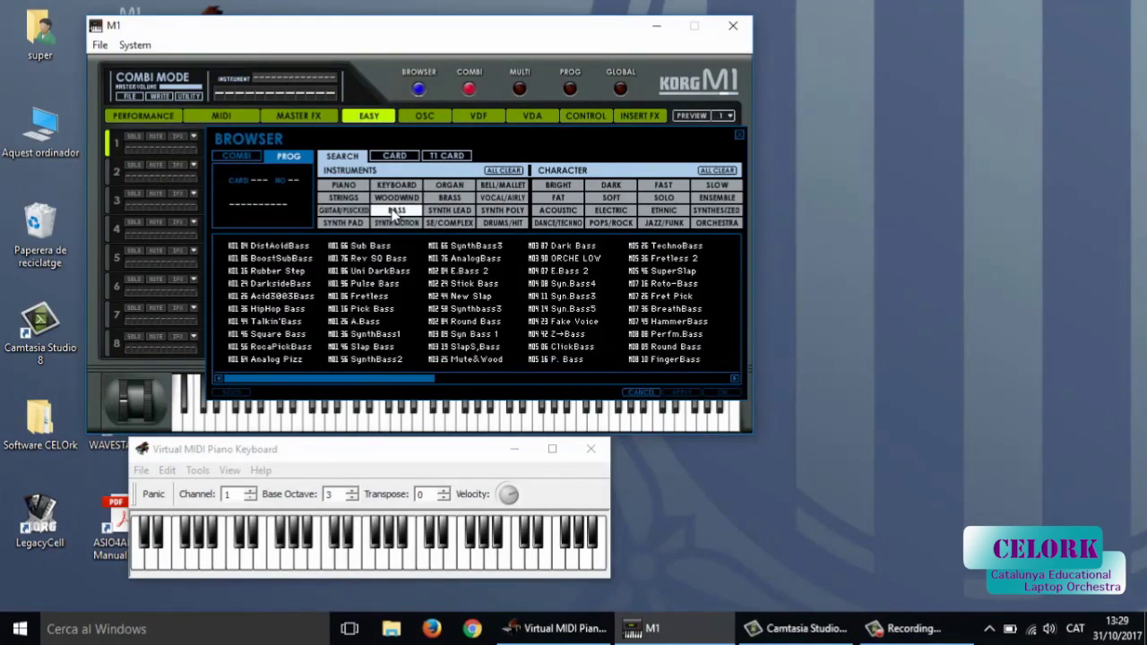
click(461, 215)
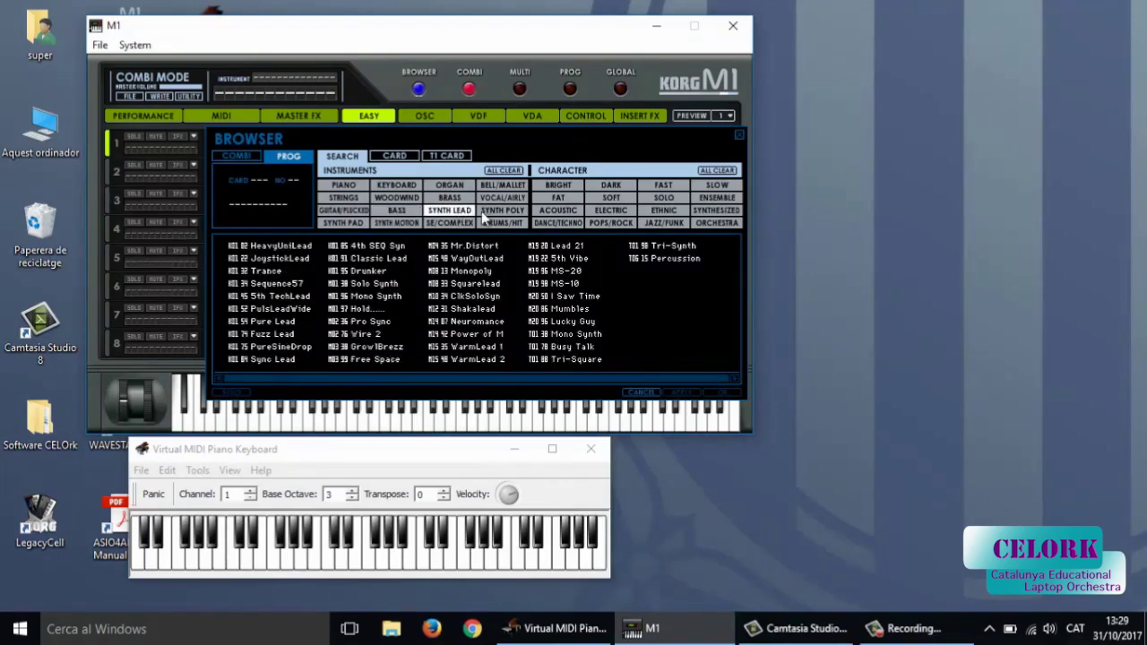
click(500, 215)
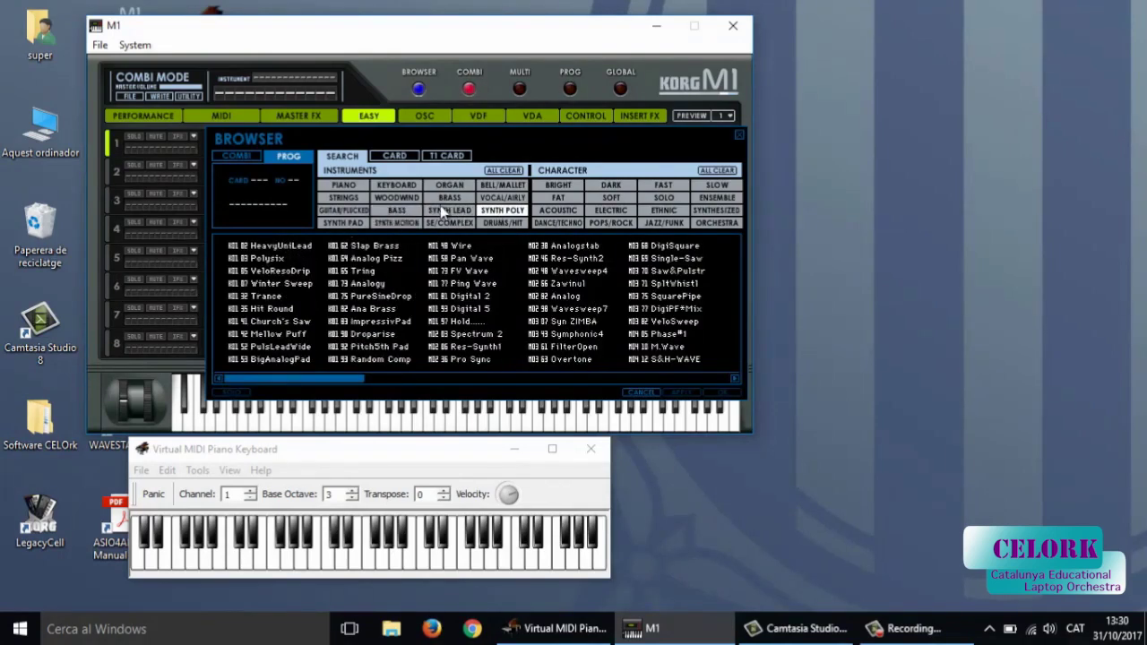
click(343, 222)
click(385, 224)
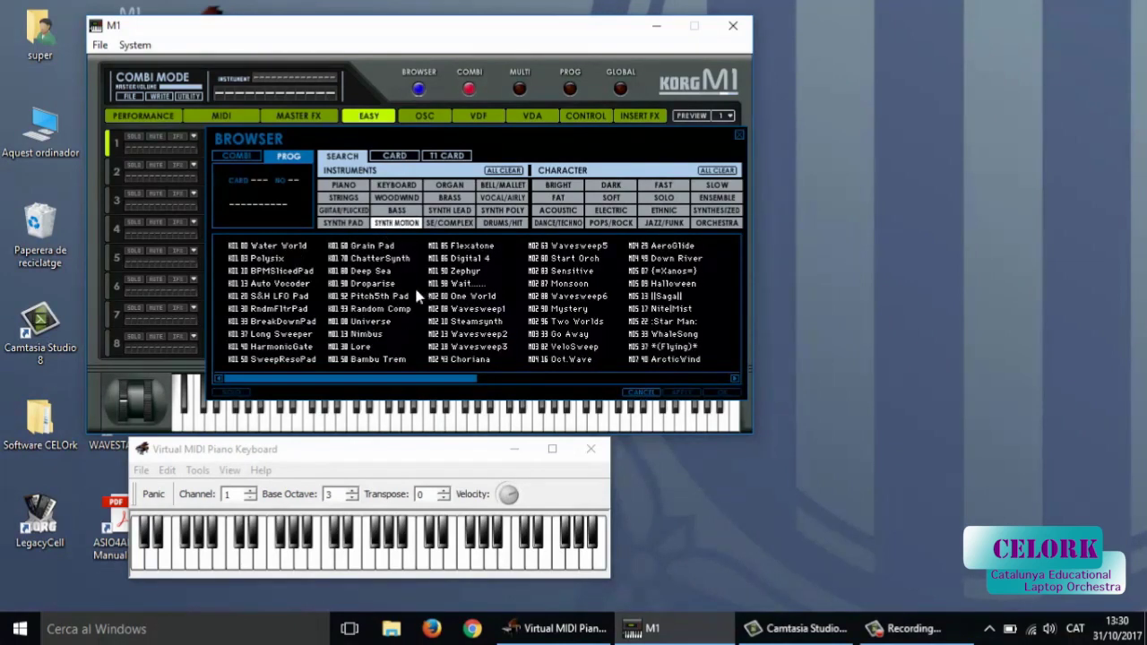
click(455, 223)
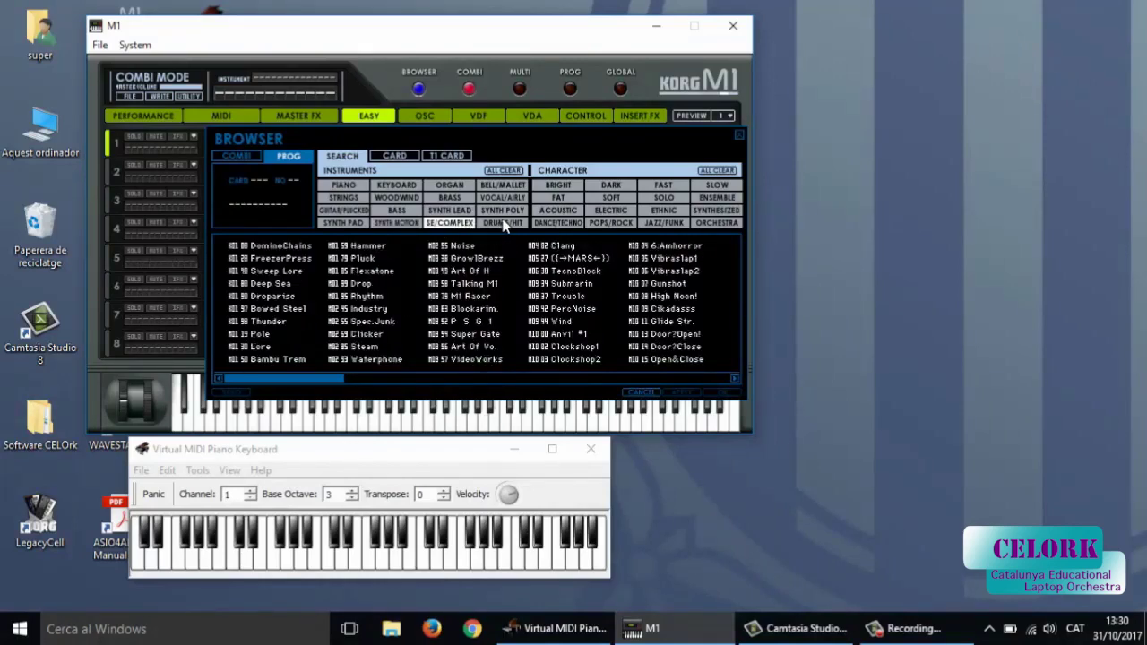
Step: Filter the programs to Drums/Hit and load Standard Kit into the first timbre slot
click(504, 223)
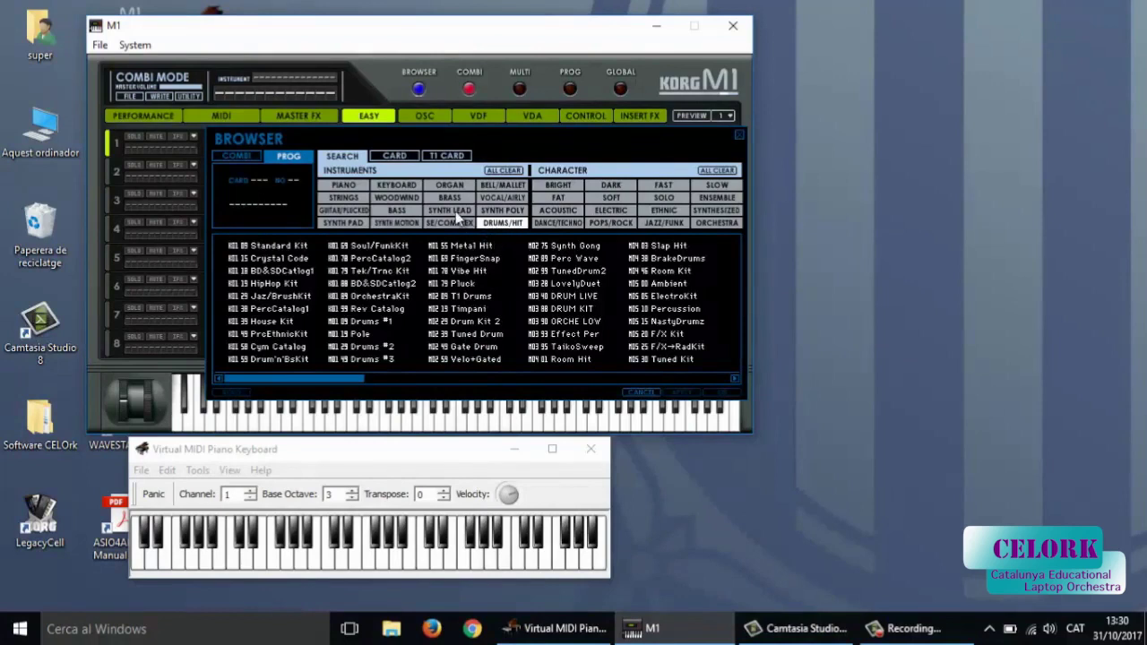
click(276, 247)
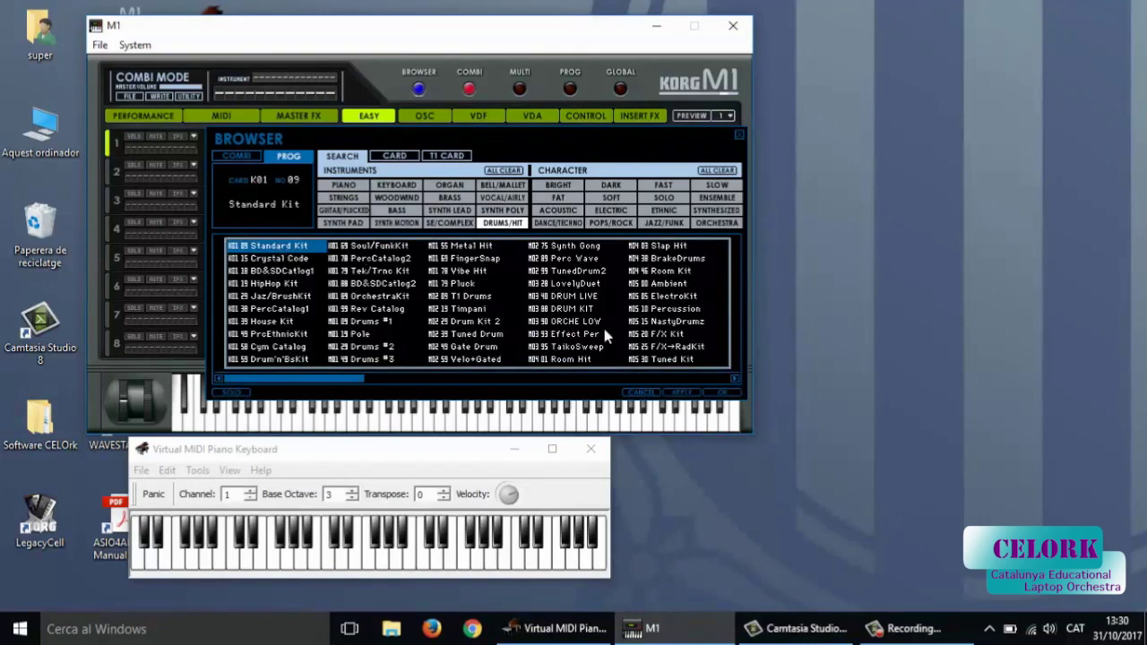
click(721, 394)
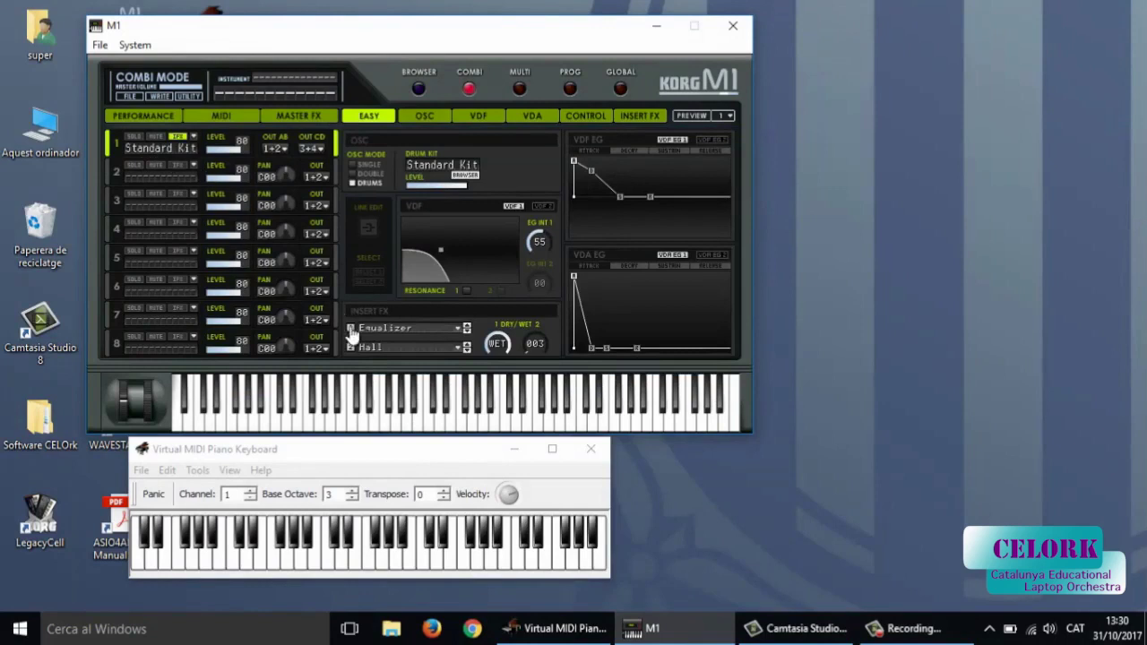
Step: Switch to Virtual MIDI Piano Keyboard, test the lowest drum note repeatedly, and raise the system volume to 100
click(331, 455)
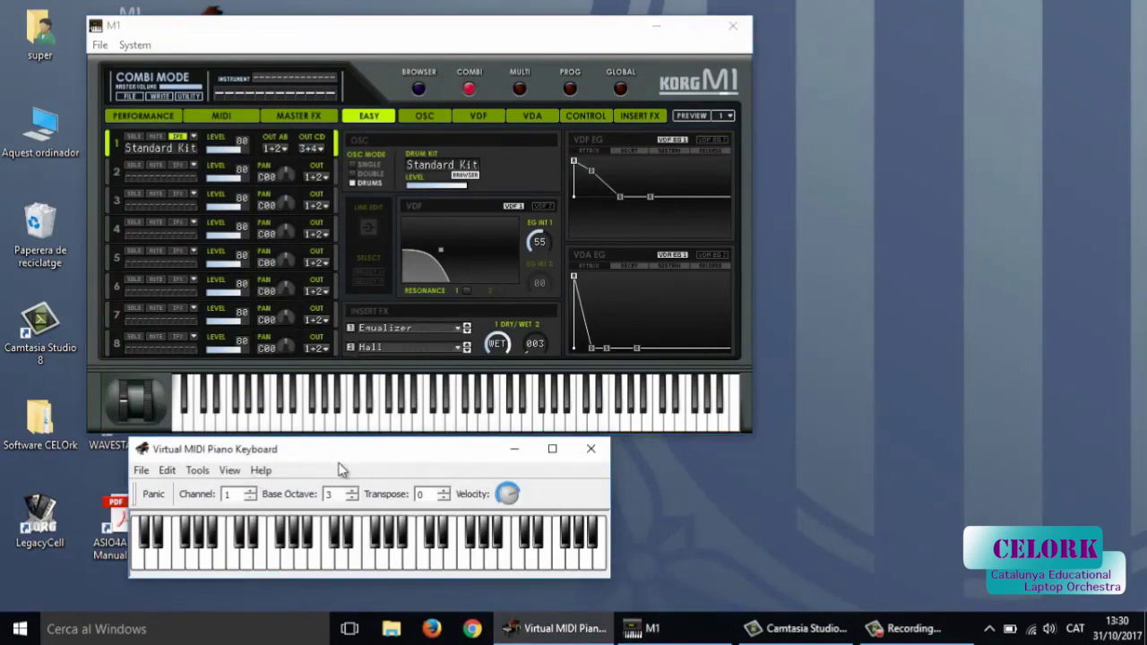
key(z)
key(z)
key(z)
key(XF86AudioRaiseVolume)
key(XF86AudioRaiseVolume)
key(XF86AudioRaiseVolume)
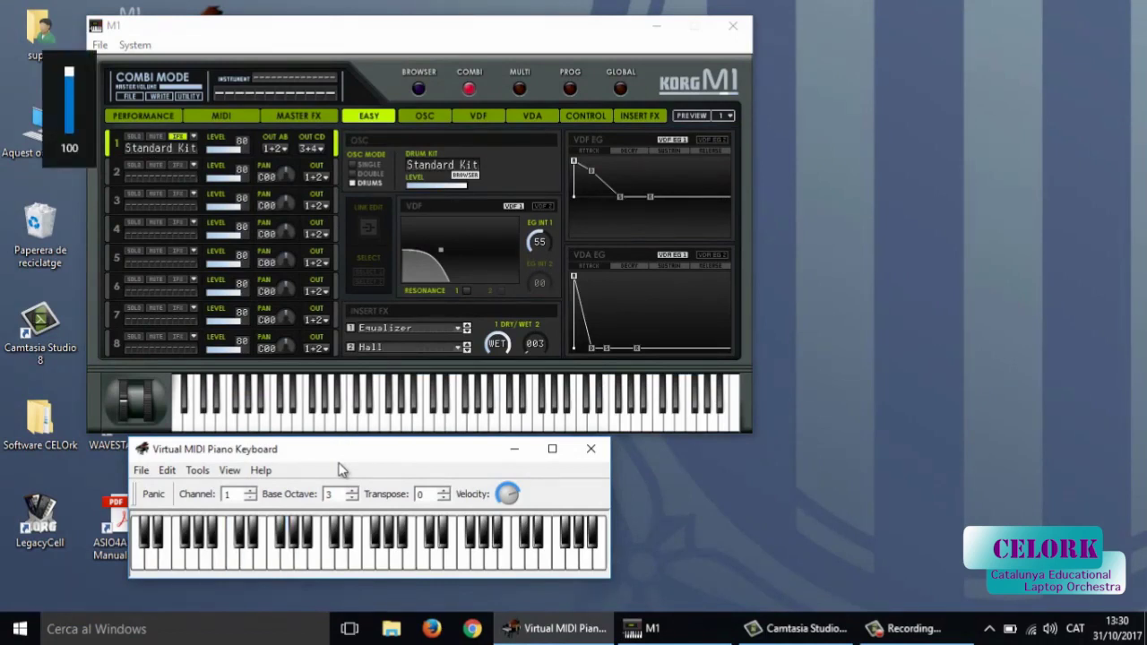
key(z)
key(z)
key(z)
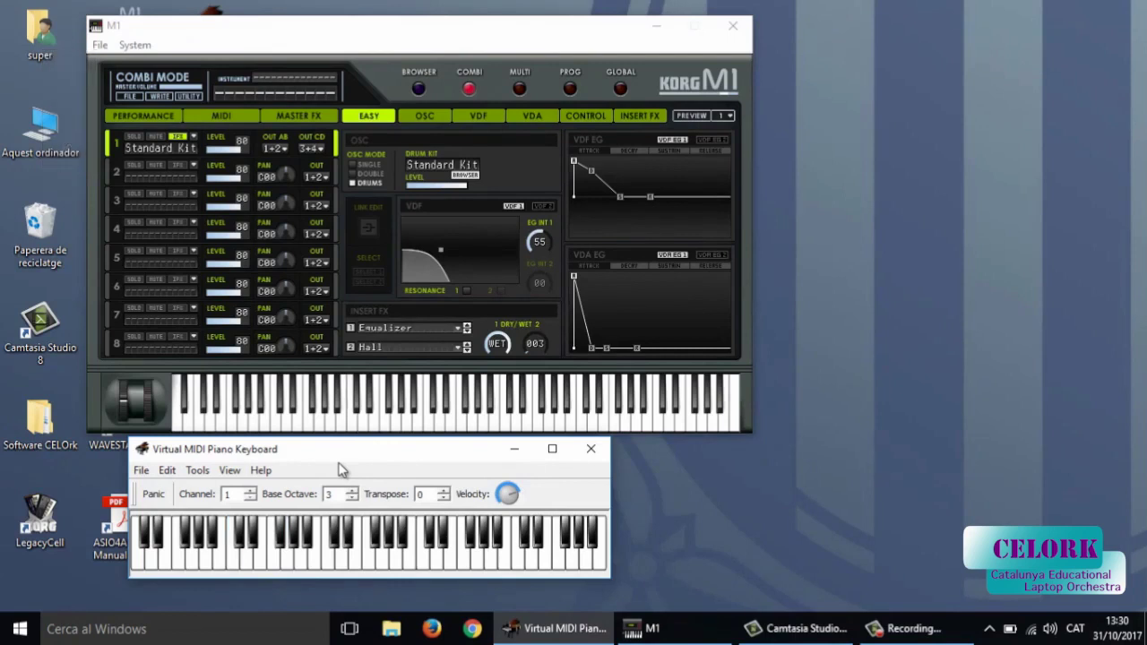
Step: Play successive notes up the virtual keyboard to audition the individual Standard Kit drum sounds
key(z)
key(c)
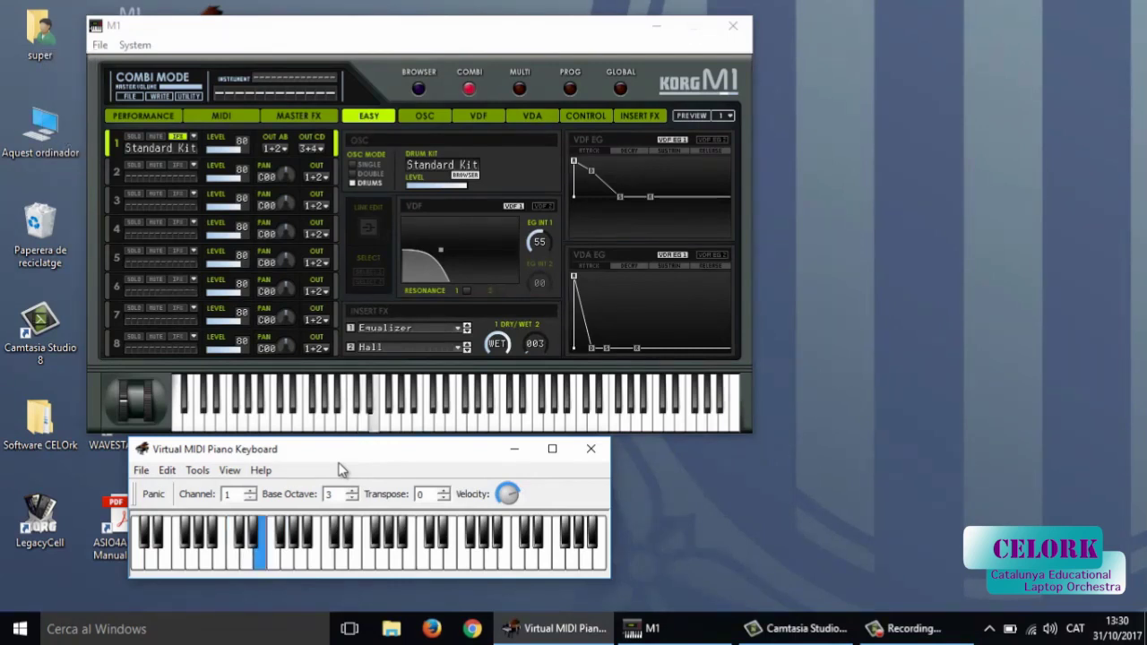
key(v)
key(b)
key(n)
key(m)
key(comma)
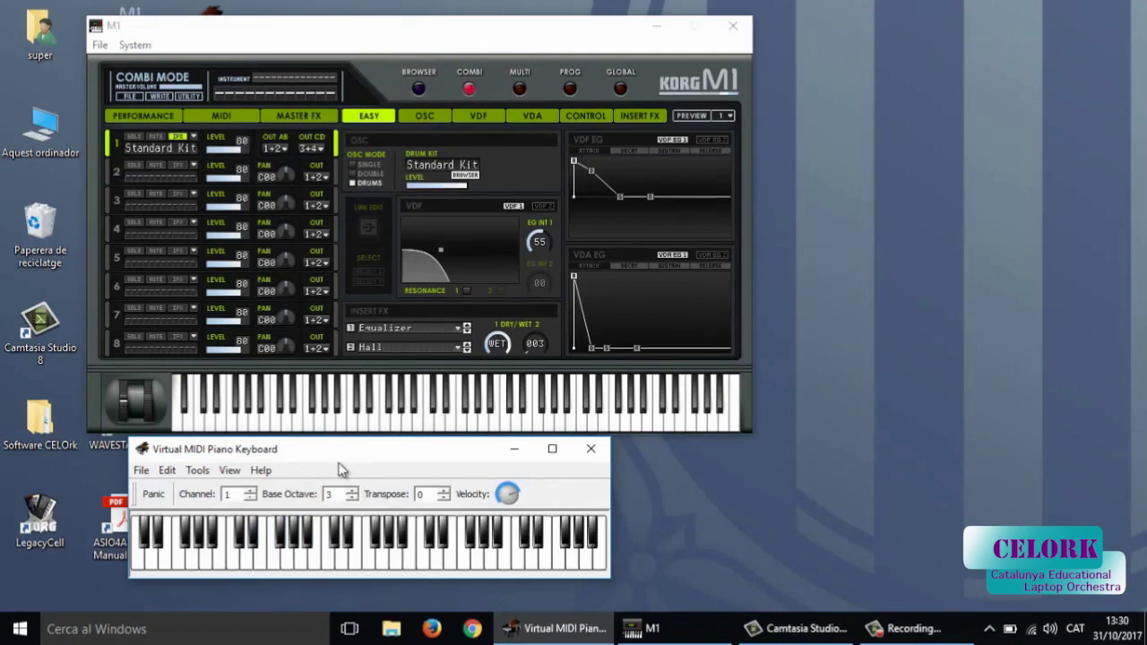
key(slash)
key(comma)
key(period)
Step: Play a short drum pattern with Standard Kit, alternating low and higher notes on the virtual keyboard
key(g)
key(m)
key(v)
key(g)
key(v)
key(g)
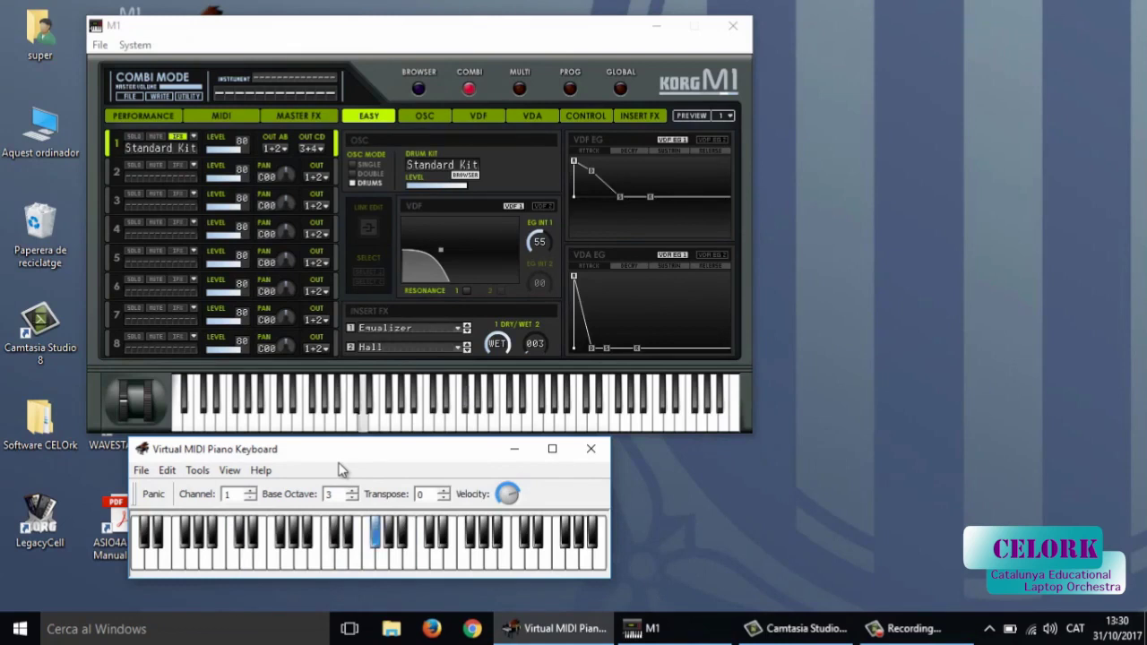
key(z)
key(x)
key(z)
key(u)
key(z)
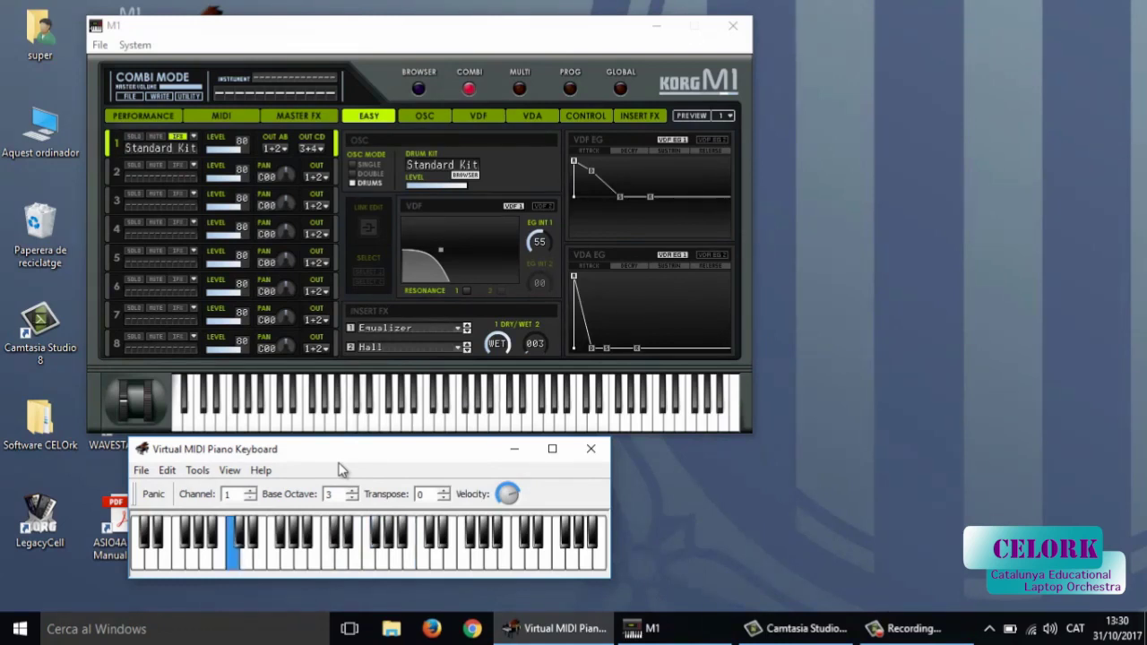
key(5)
key(z)
key(x)
key(z)
key(x)
key(5)
key(t)
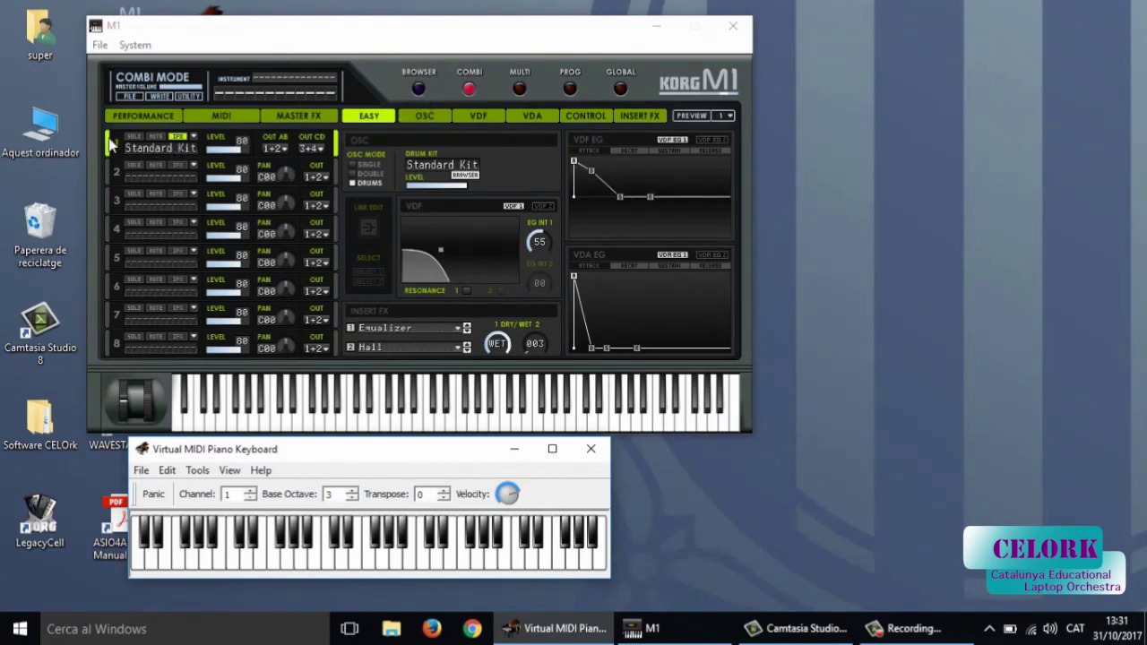
Step: Filter the browser's programs to Synth Lead and audition the Mumbles program with a note
click(419, 90)
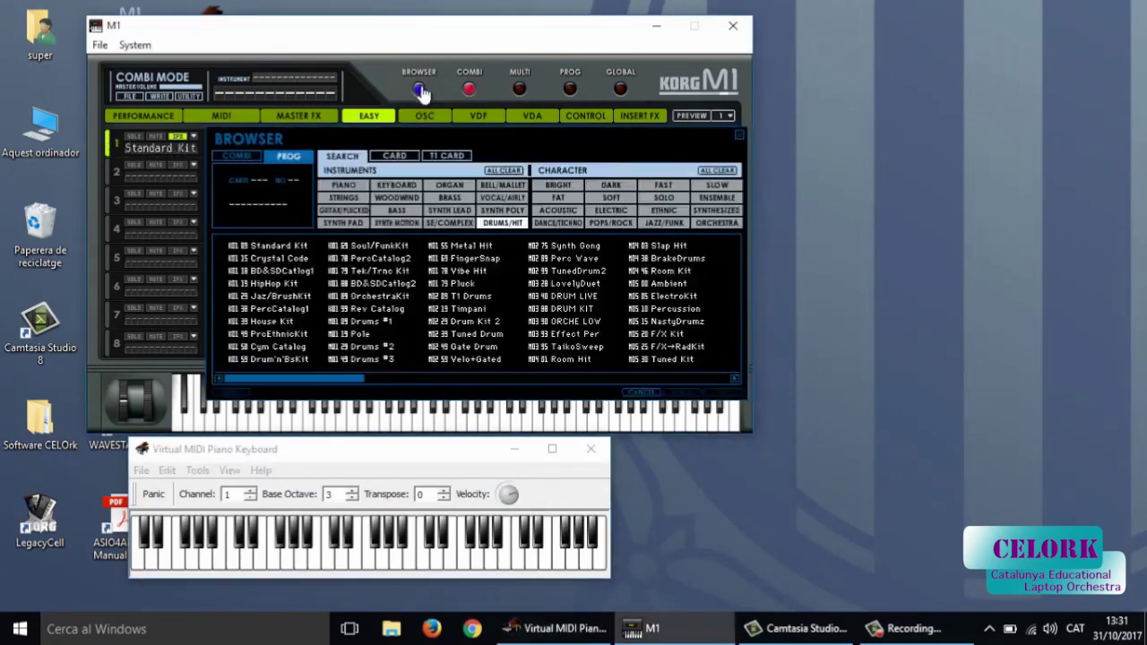
click(459, 212)
click(547, 310)
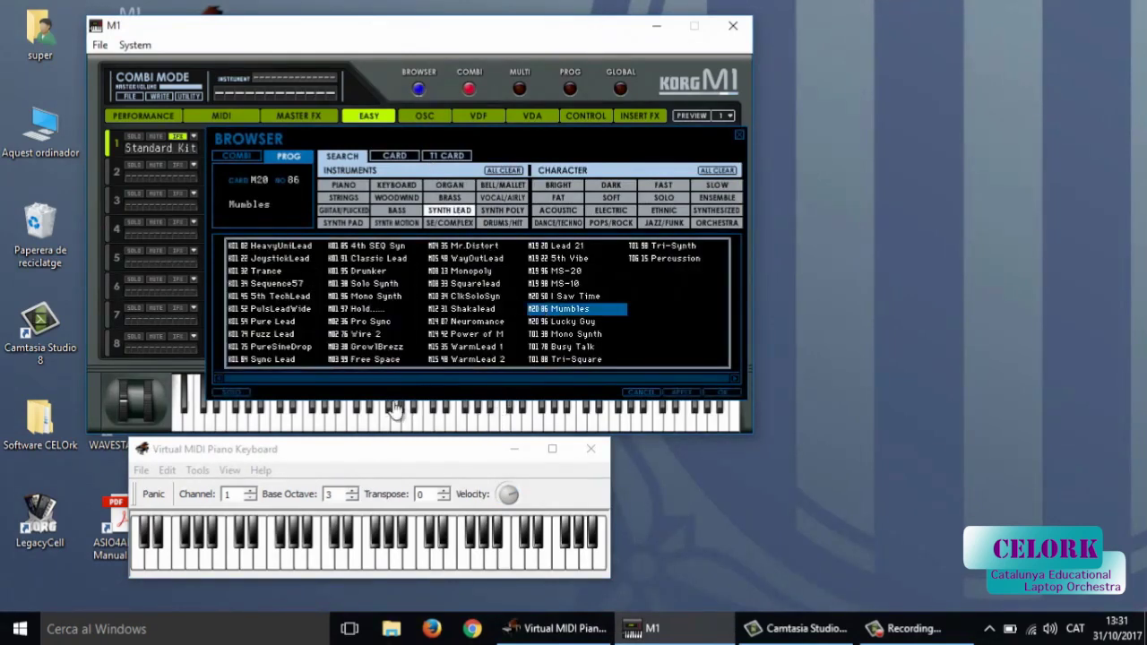
click(453, 410)
Step: Audition WarmLead 2 with several notes and load it into the first timbre slot in place of Standard Kit
click(476, 359)
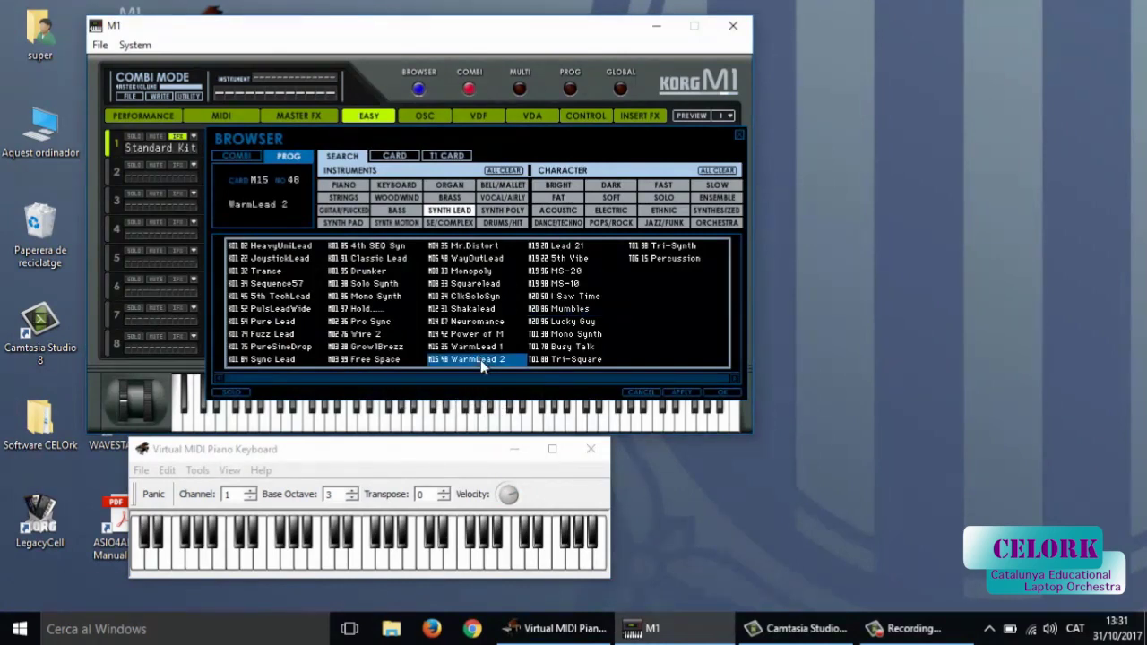
click(404, 414)
click(438, 414)
click(467, 420)
click(509, 419)
click(473, 415)
click(724, 393)
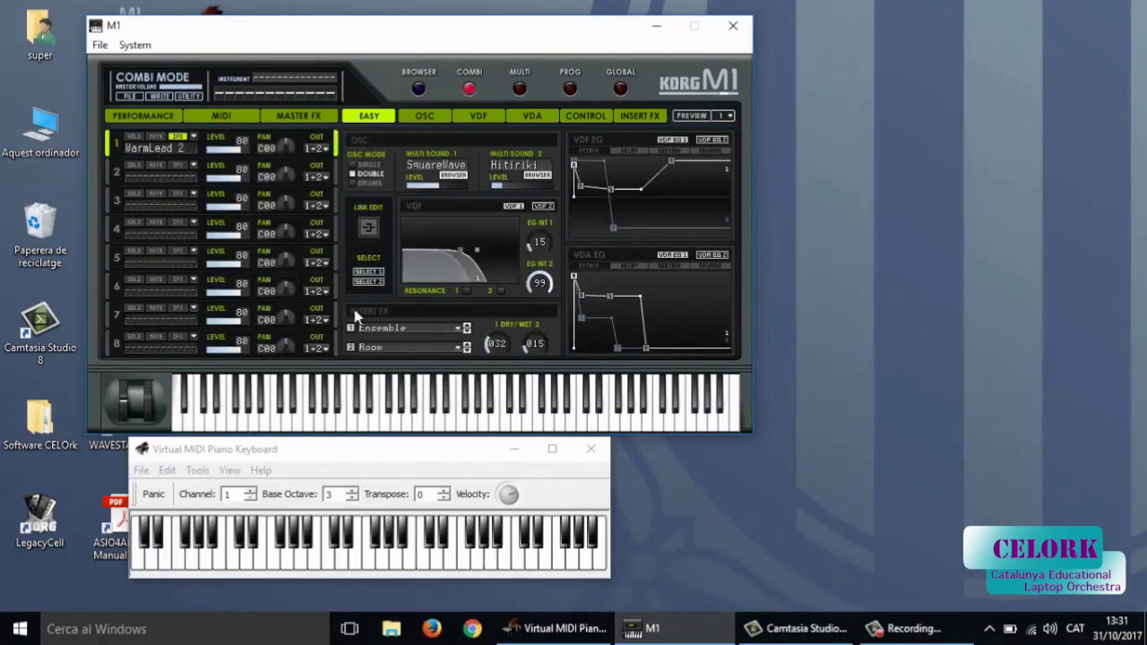
Step: Switch to Virtual MIDI Piano Keyboard and play an ascending scale with WarmLead 2
click(383, 457)
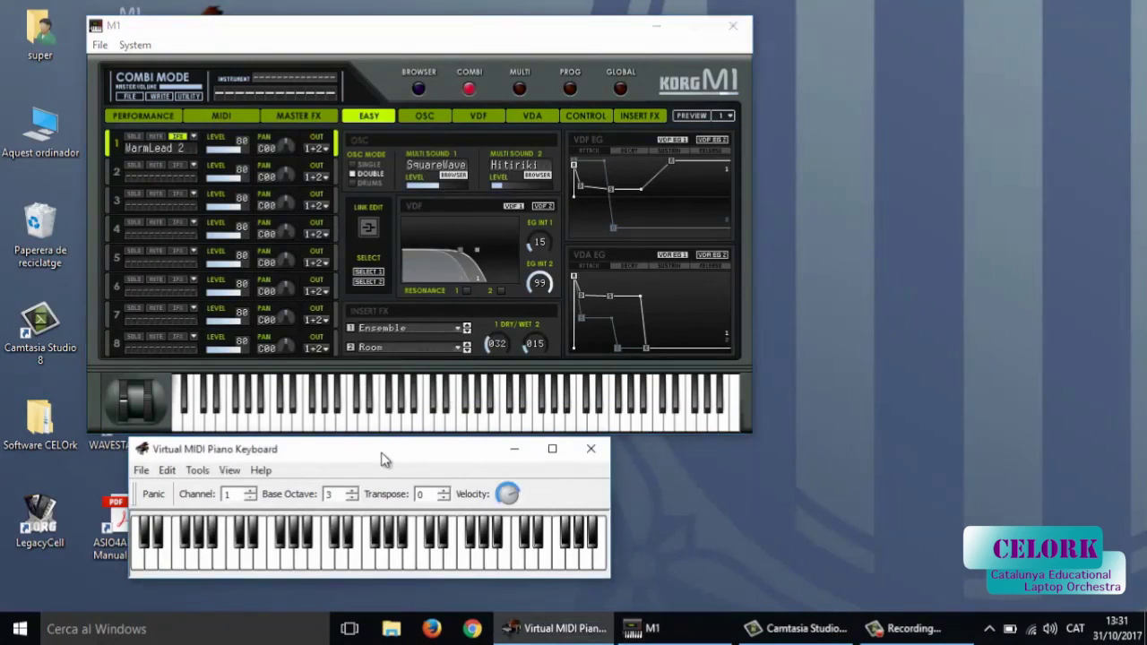
key(q)
key(w)
key(e)
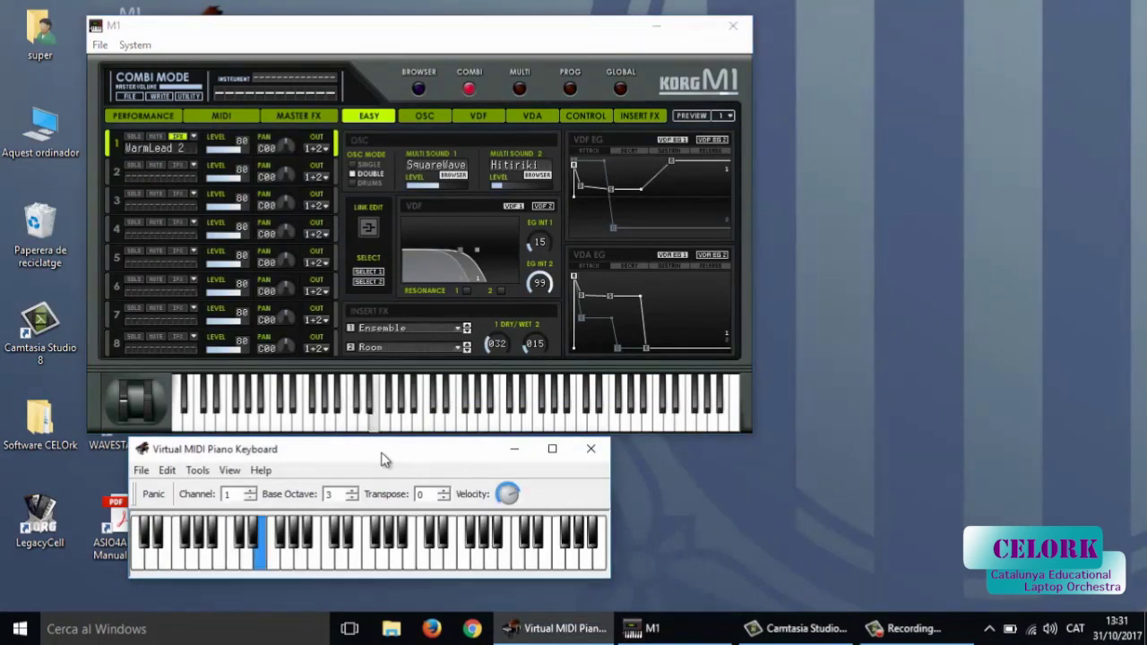
key(r)
key(t)
key(y)
key(u)
key(i)
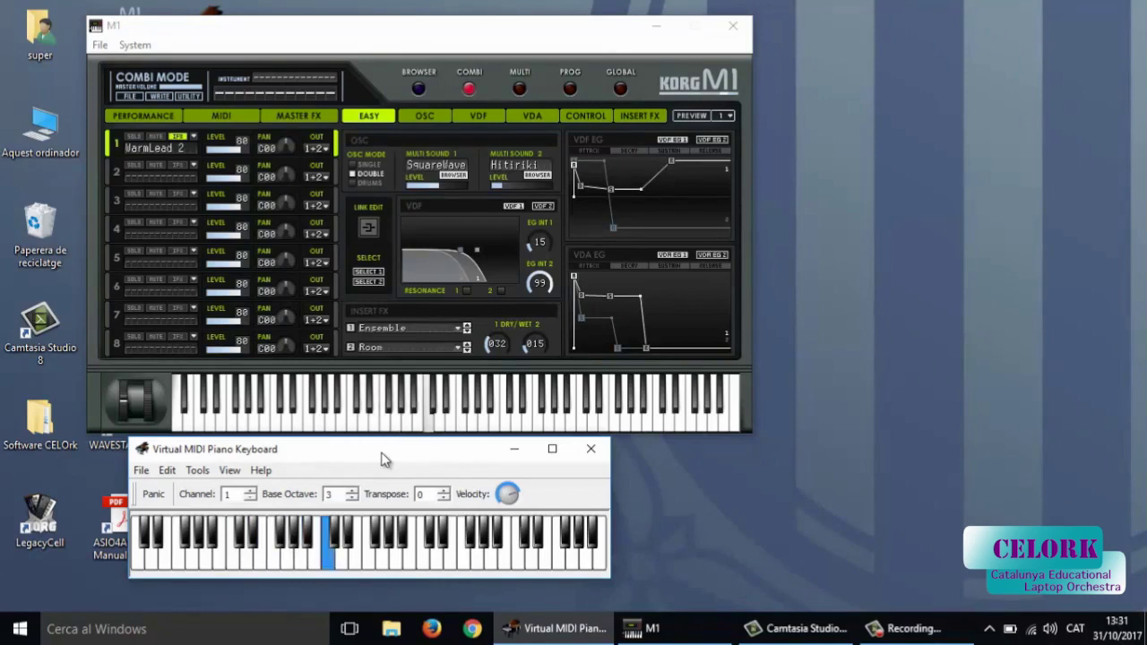
Step: Play a short melody that leaps between notes and steps downward on the virtual keyboard to audition WarmLead 2
key(o)
key(r)
key(y)
key(i)
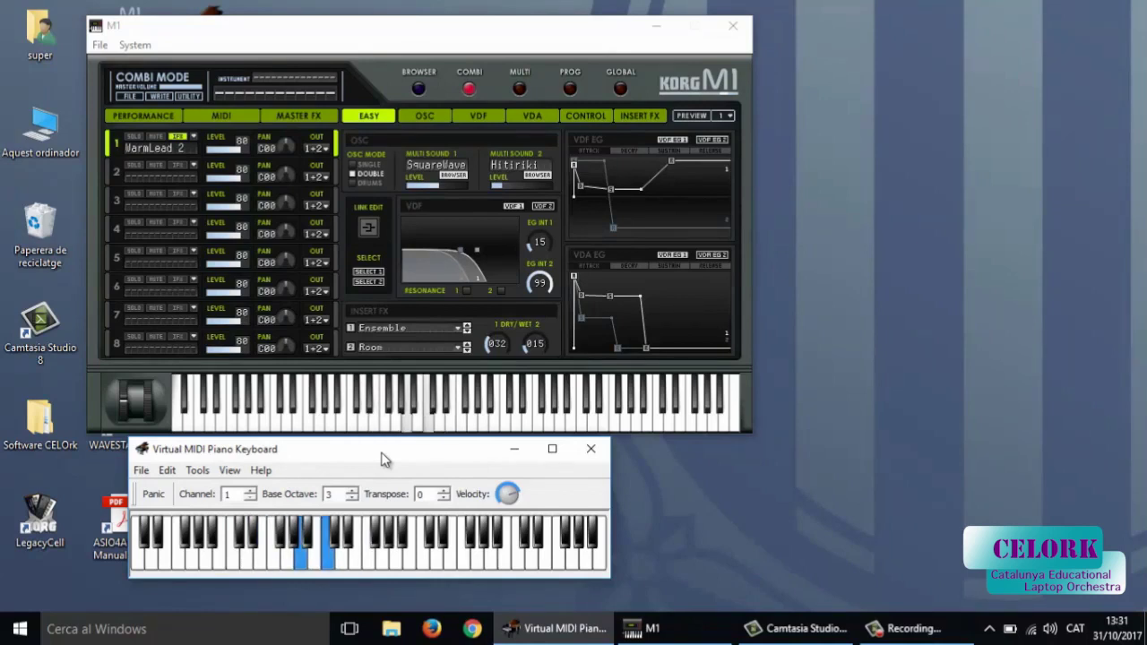
key(o)
key(u)
key(y)
key(t)
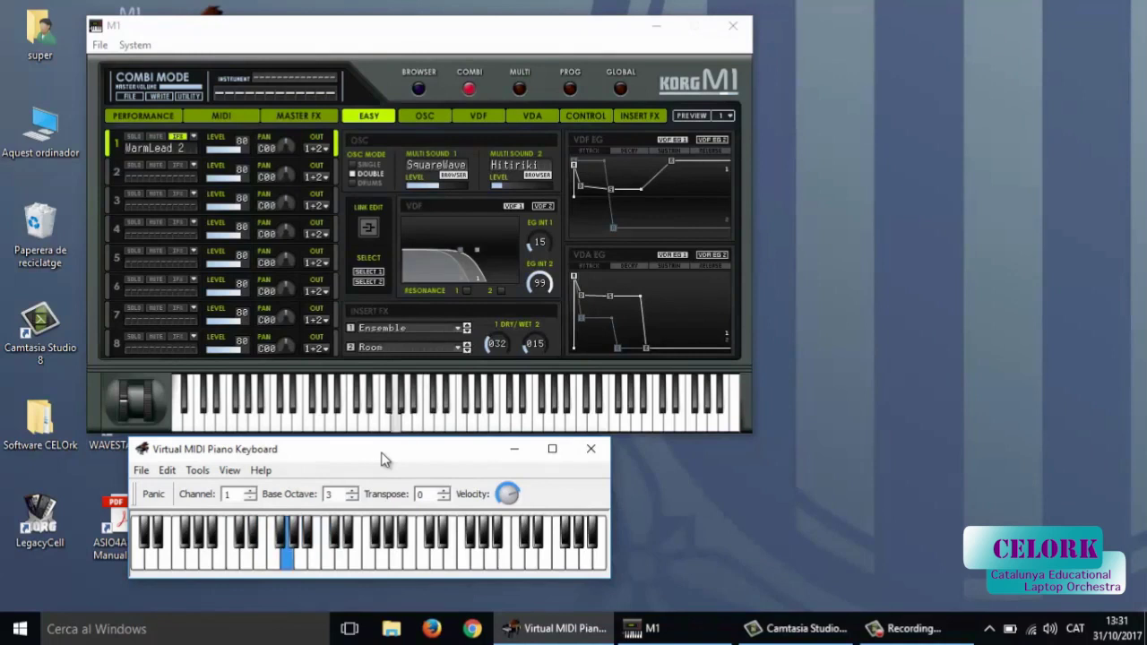
key(o)
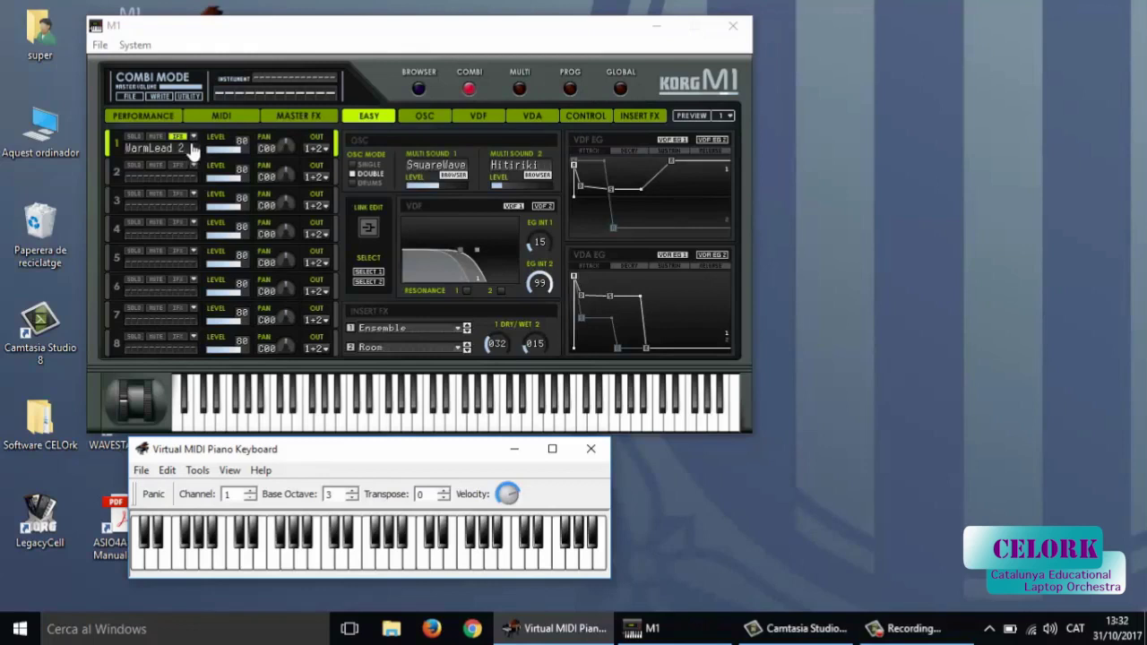
Step: Switch to the M1's Global mode, set the output gain to +6dB and test the loudness with some notes
click(619, 89)
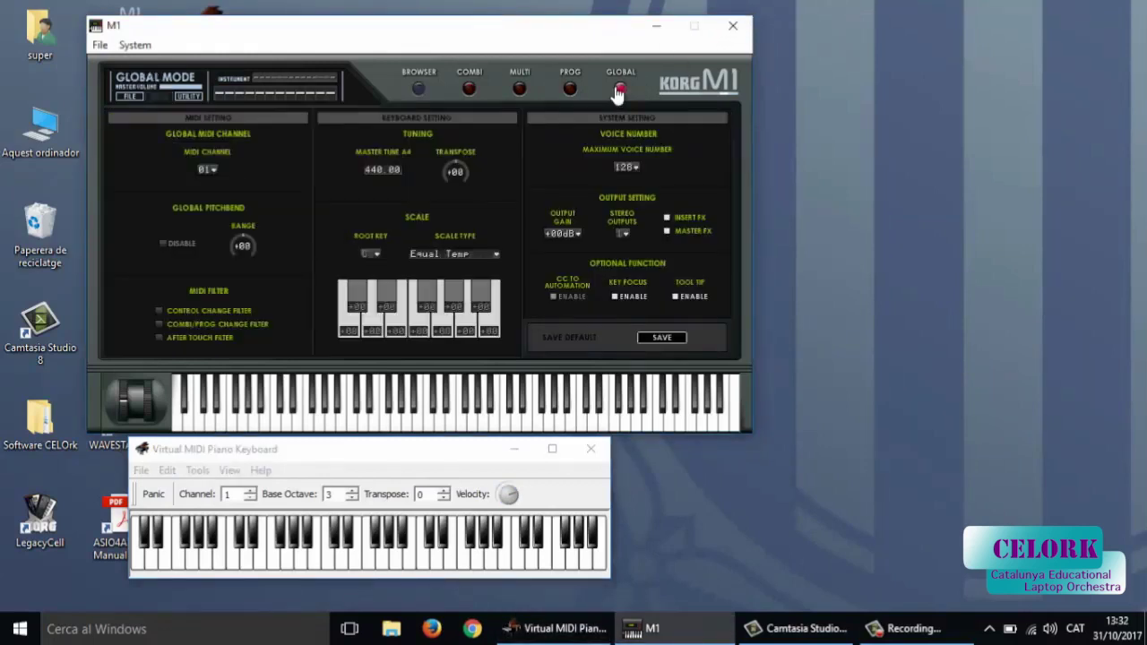
click(575, 234)
click(584, 308)
mouse_move(427, 428)
mouse_down()
mouse_move(497, 419)
mouse_move(405, 423)
mouse_up()
Step: Set the output gain to +12dB and test the loudness by sweeping across the keyboard
click(577, 234)
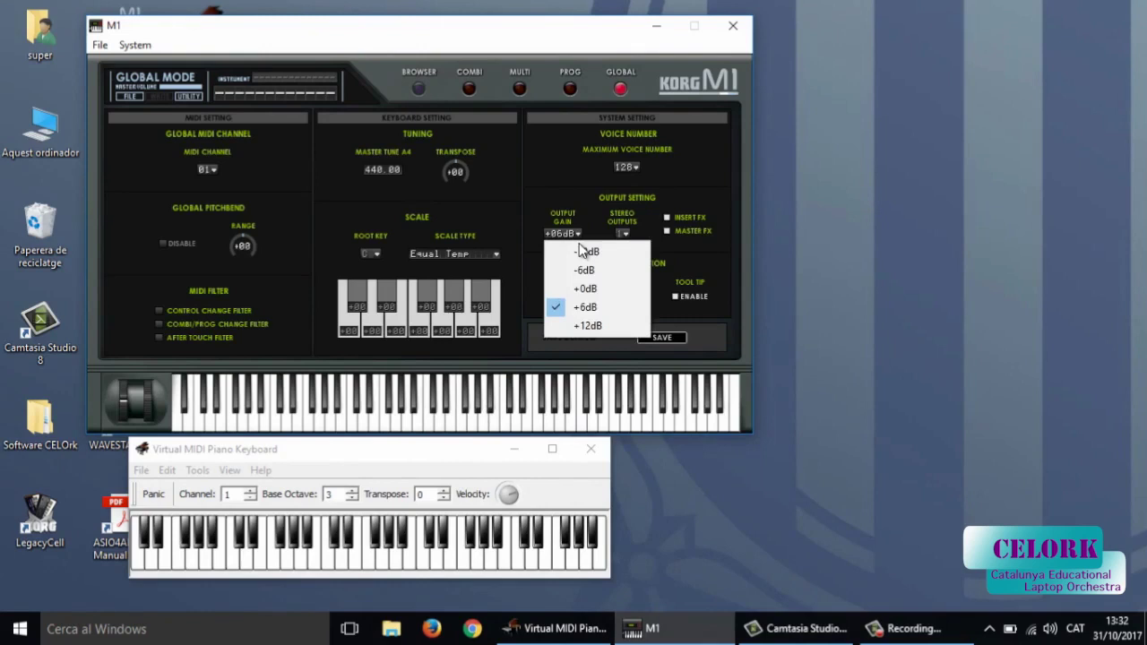
click(580, 327)
mouse_move(323, 430)
mouse_down()
mouse_move(333, 415)
mouse_move(474, 417)
mouse_move(416, 418)
mouse_up()
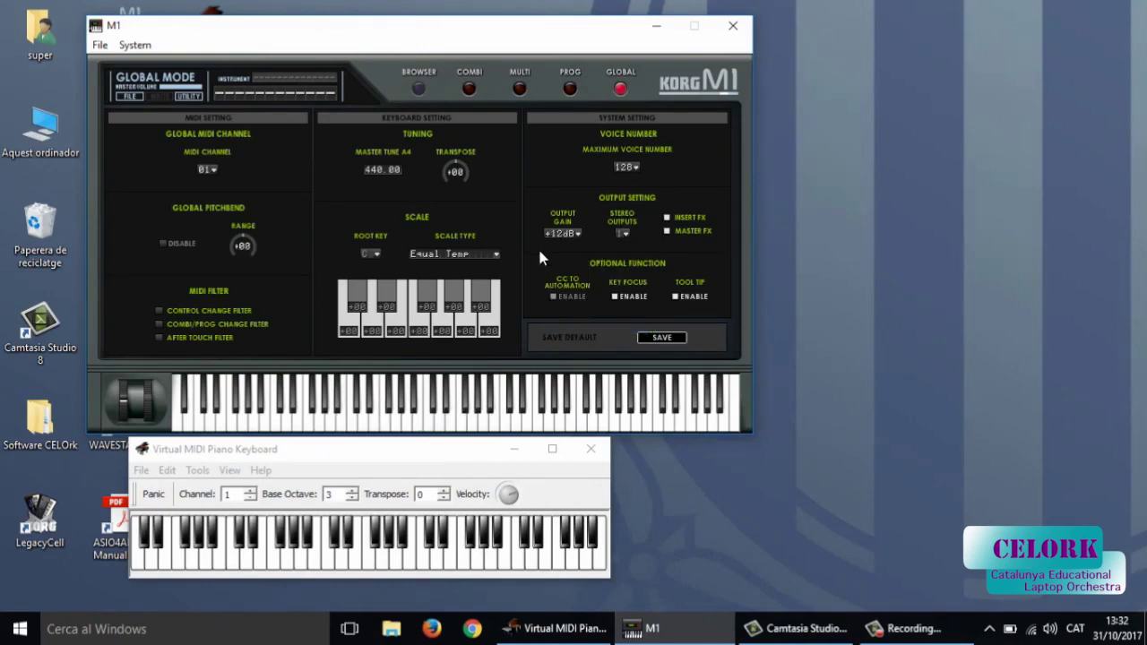
Step: Restore the output gain to +0dB and return to Combi mode
click(575, 235)
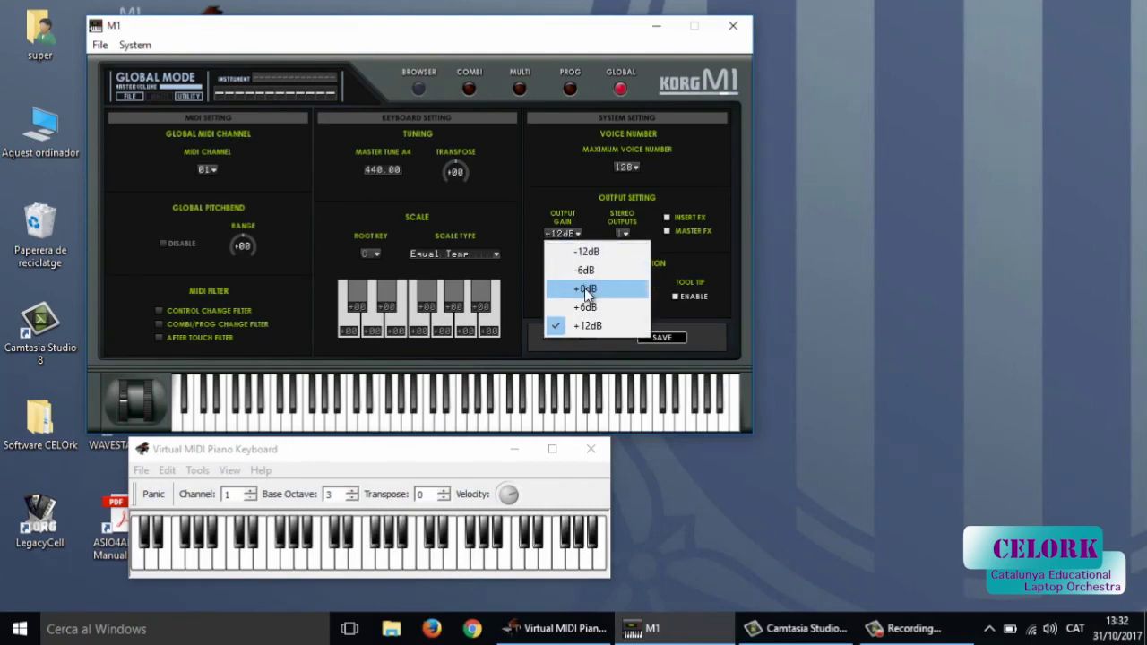
click(584, 288)
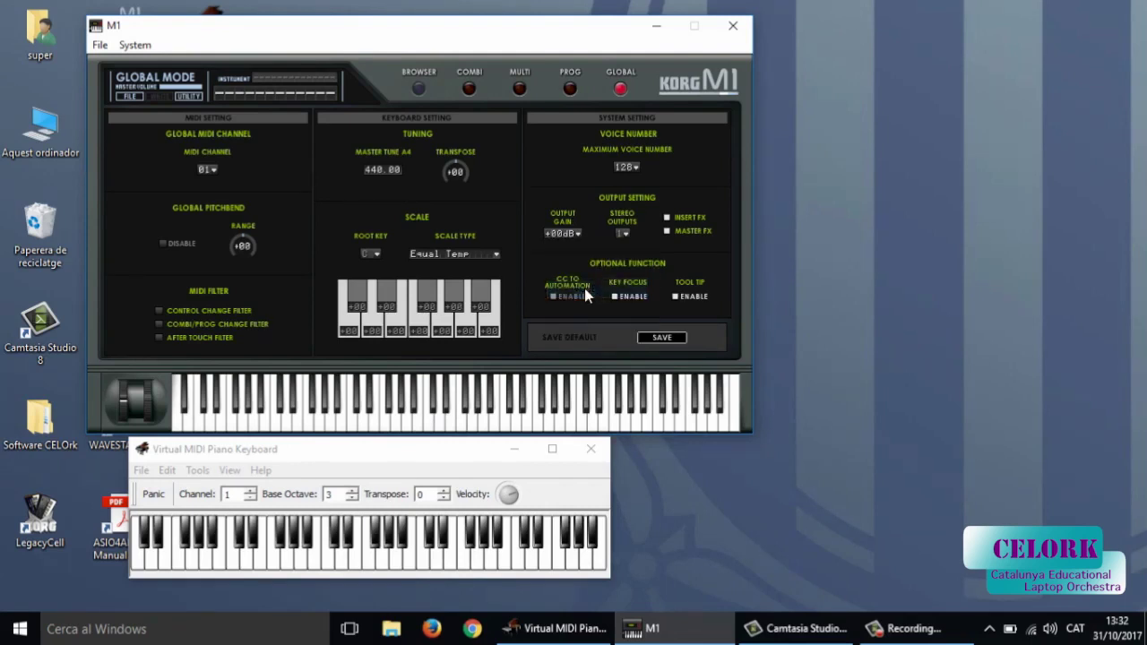
click(469, 91)
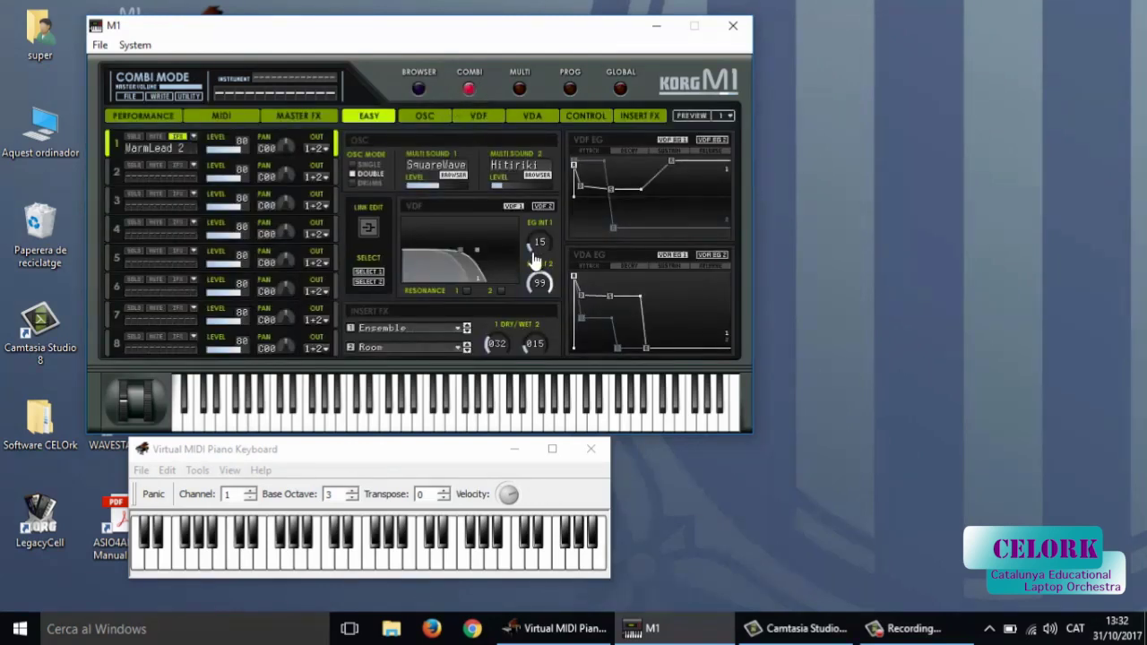
Step: Change the first insert effect of WarmLead 2 to Delay / Delay and test it with repeated notes
click(456, 330)
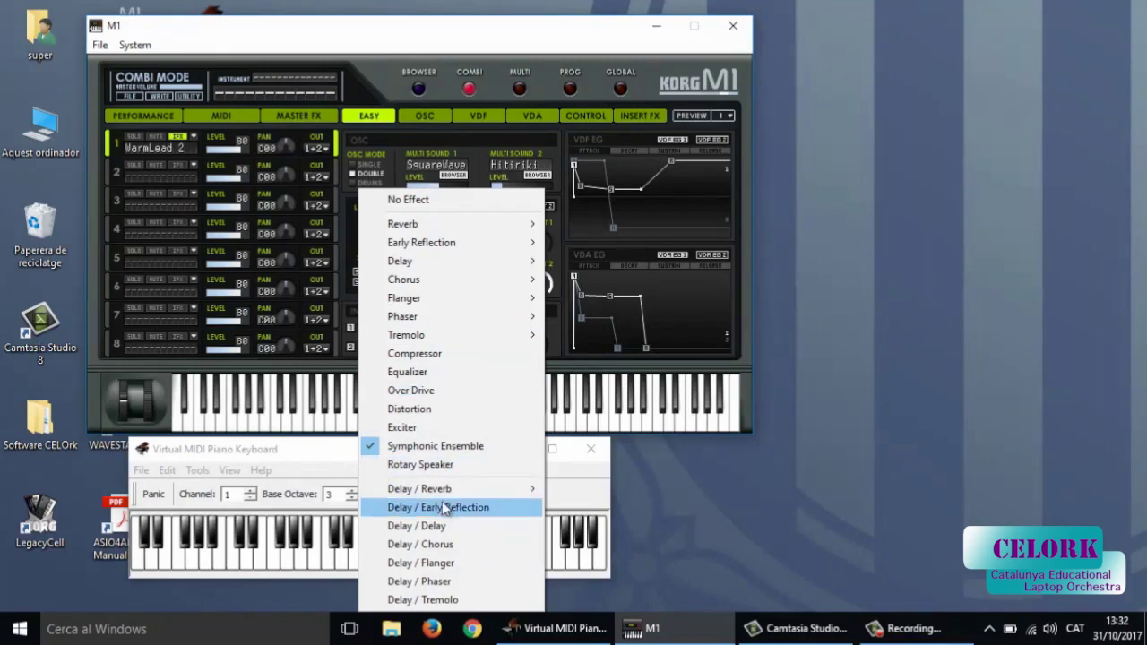
mouse_move(455, 493)
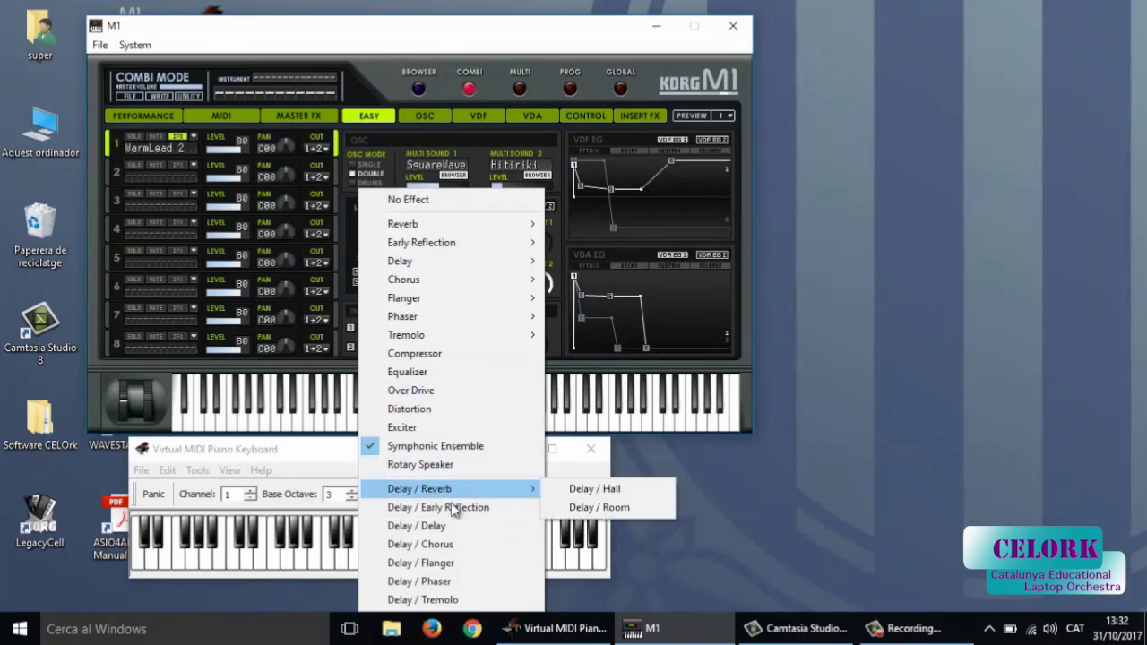
click(445, 535)
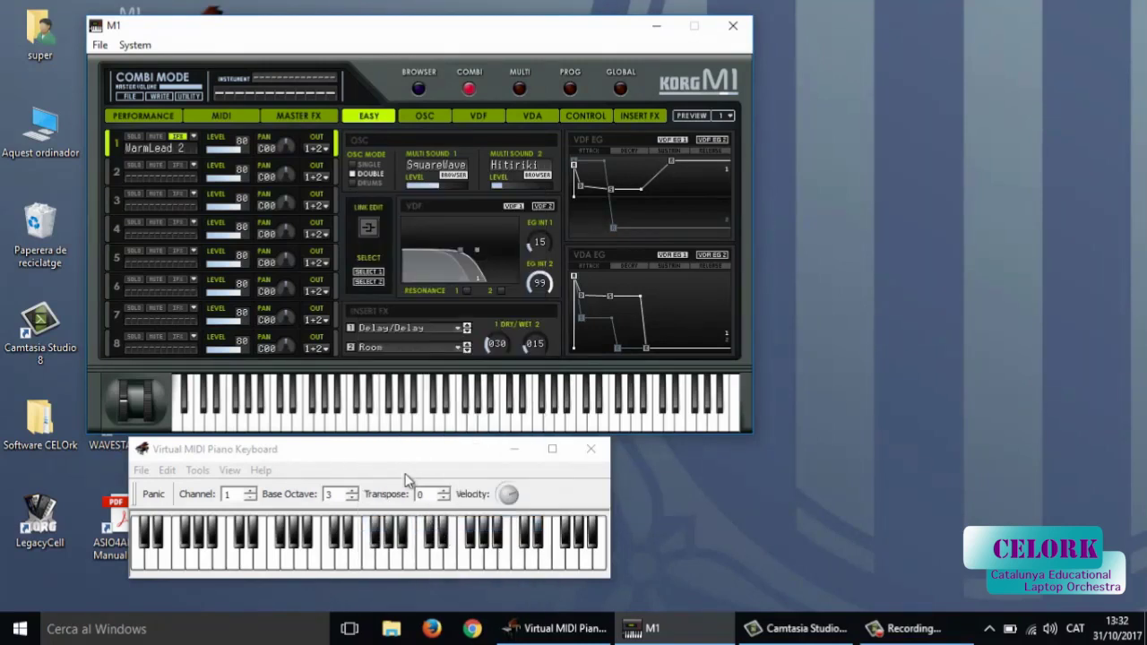
click(427, 418)
click(426, 417)
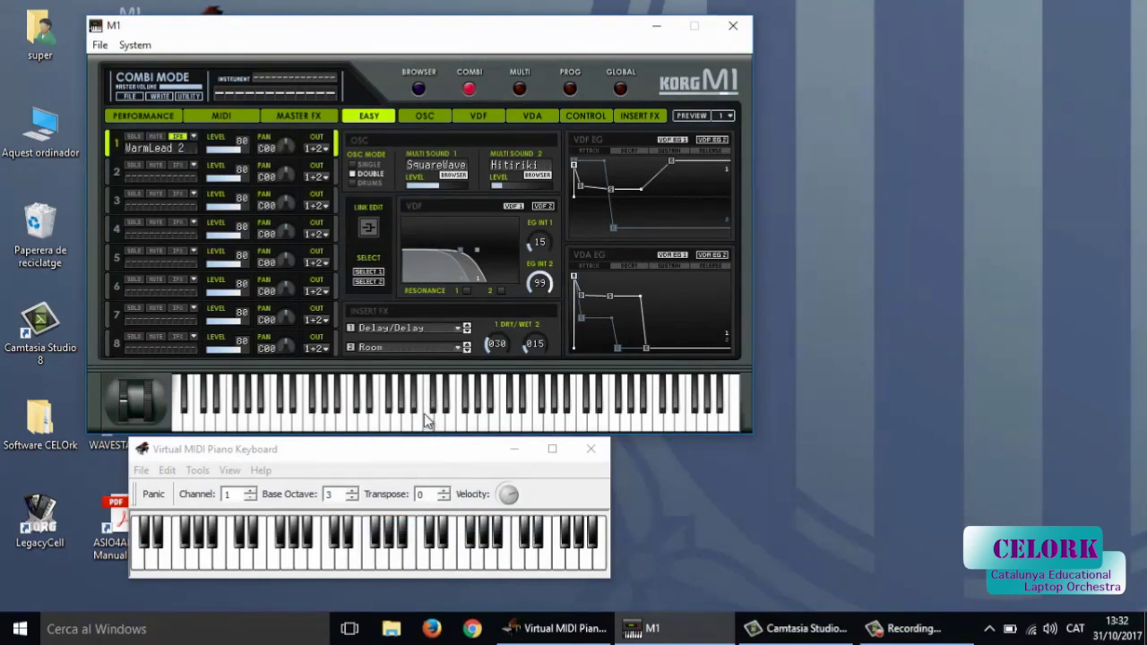
click(456, 327)
mouse_move(445, 298)
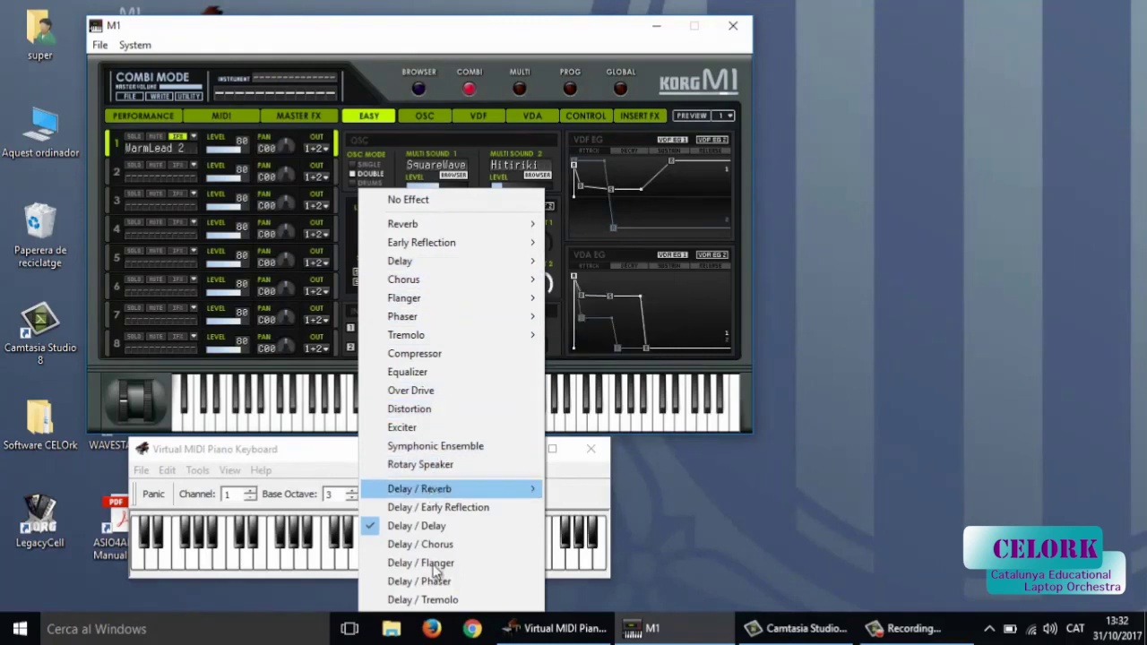
click(635, 386)
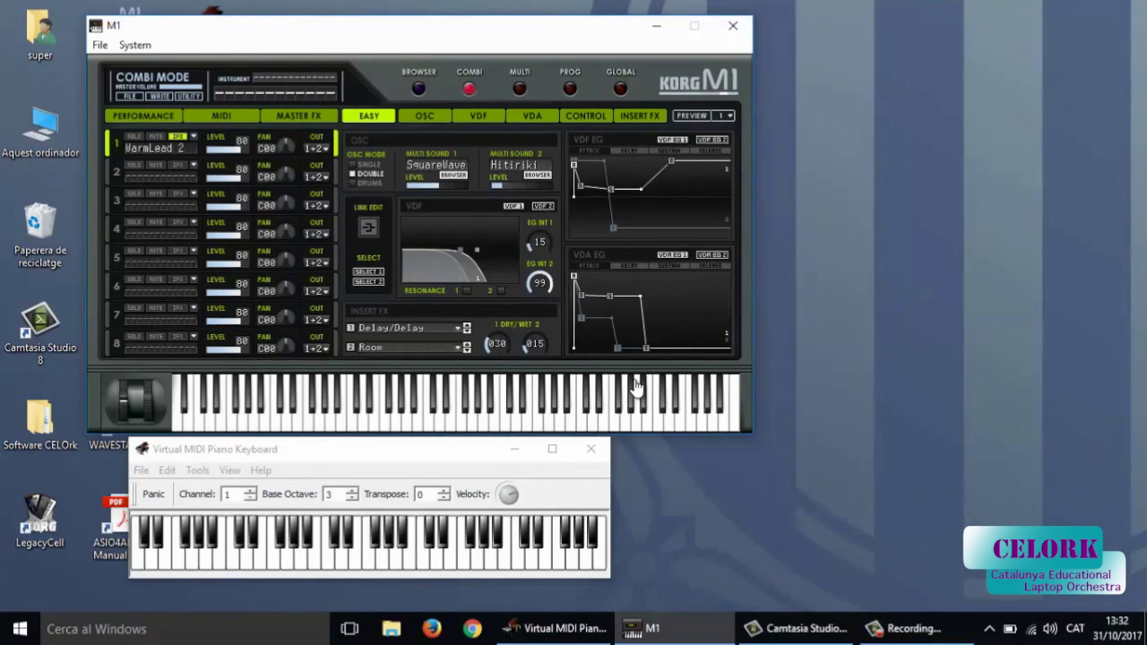